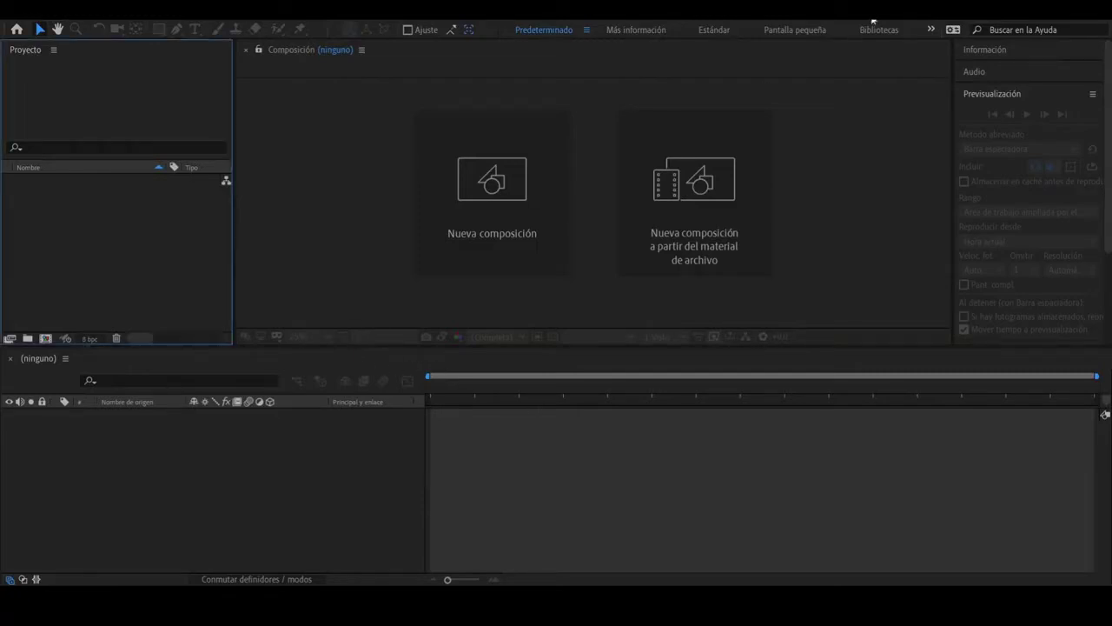
Step: Create a 1280 x 720 composition named Prueba at 25 fps with a duration of 0:05:00:03
click(46, 339)
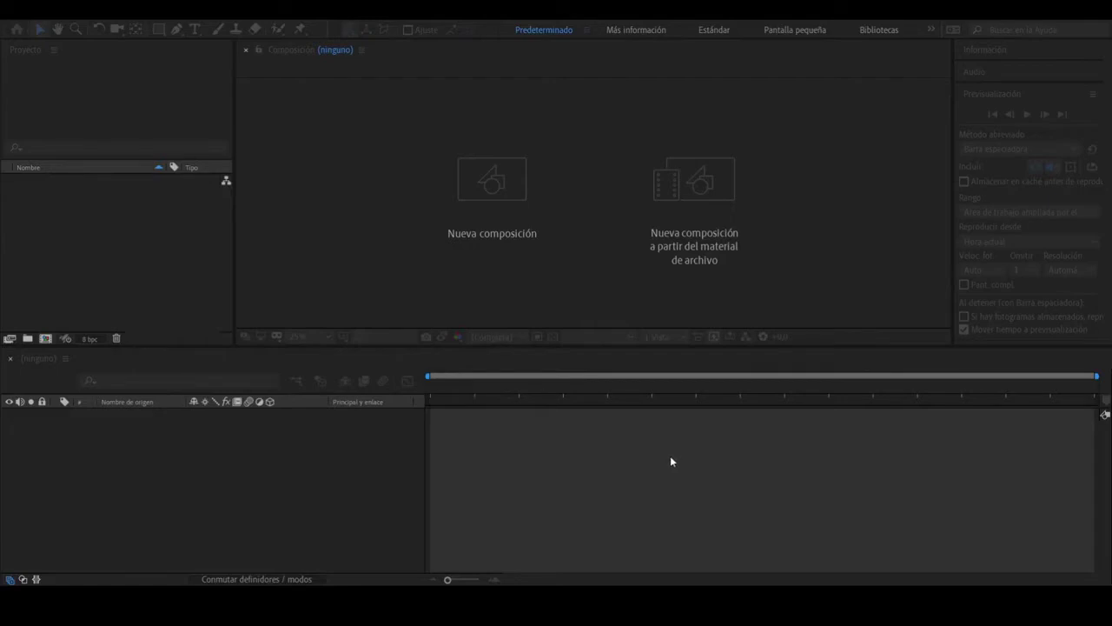
key(Return)
click(462, 385)
drag(478, 386, 429, 388)
scroll(580, 262, up, 2)
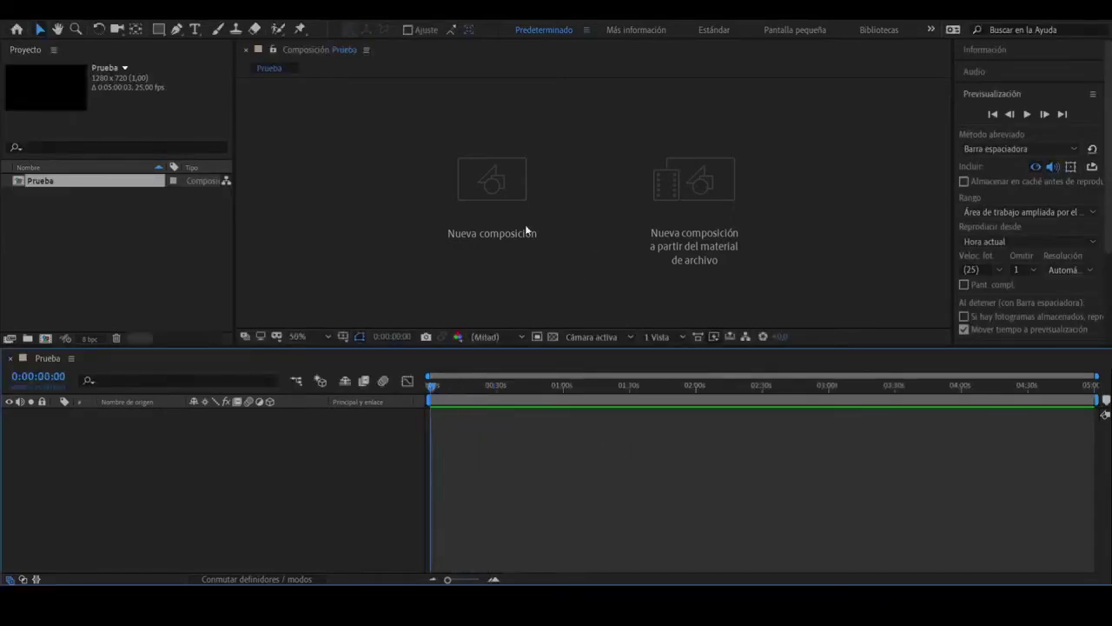
Step: Import Maya.mp4 into the project and add it as a layer in the Prueba timeline
click(155, 250)
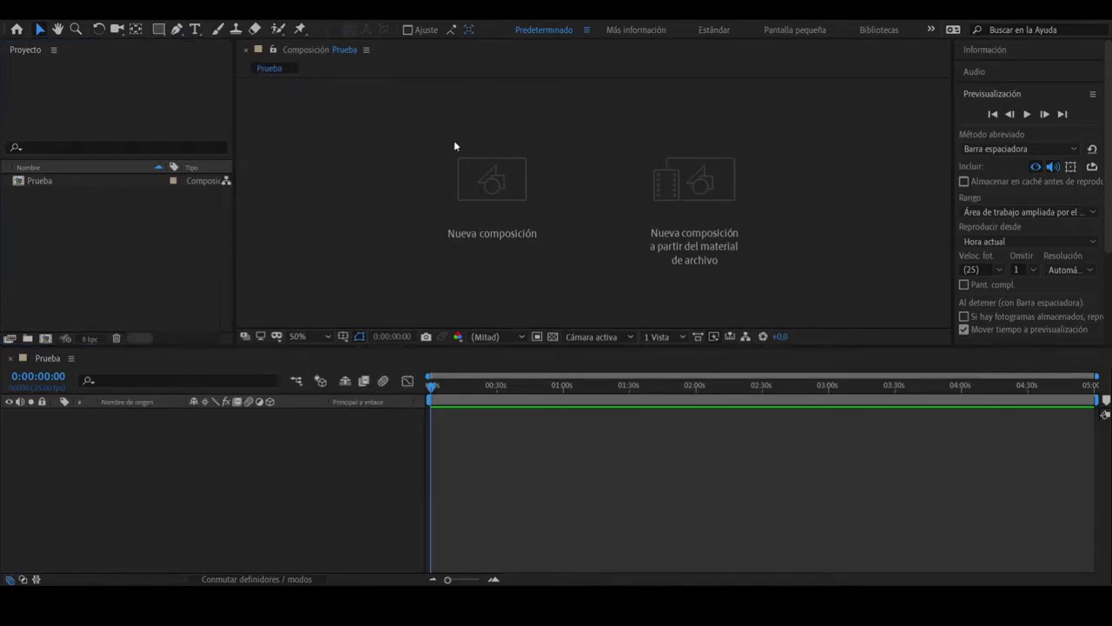
key(ctrl+0)
drag(840, 172, 179, 213)
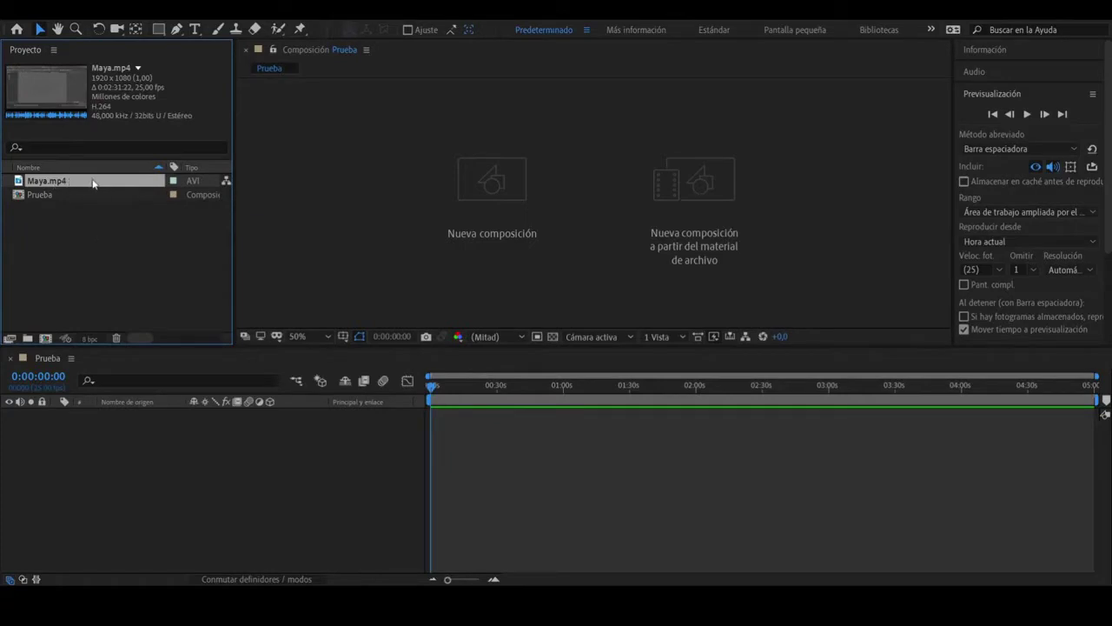
drag(81, 185, 218, 434)
drag(434, 382, 426, 439)
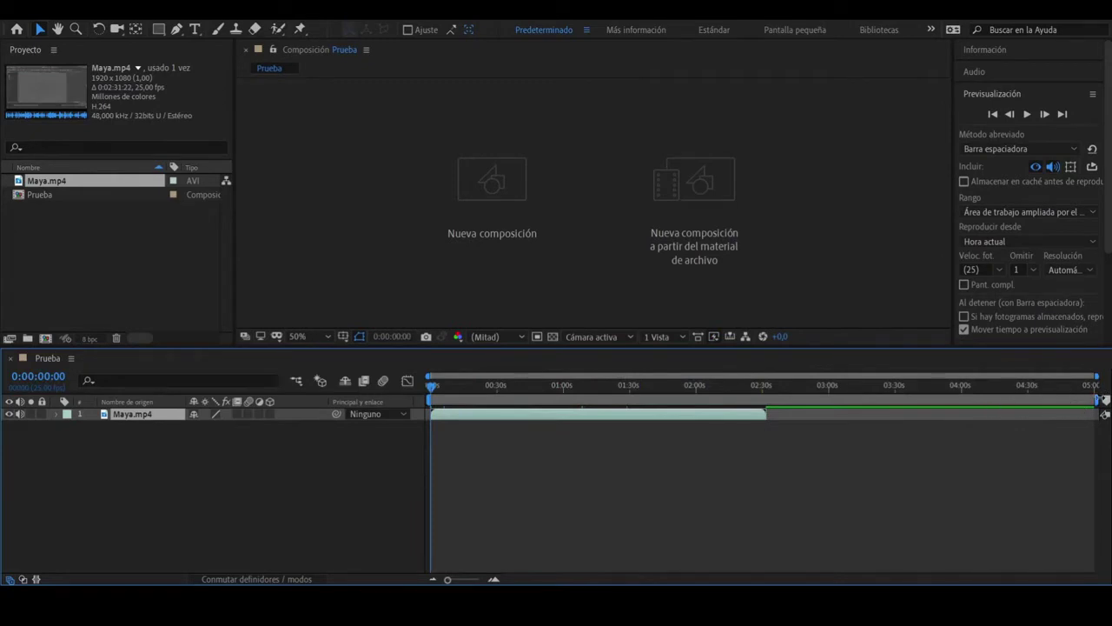
Step: Shorten the work area to end with the Maya.mp4 clip, and return the current time to the start
drag(433, 388, 765, 410)
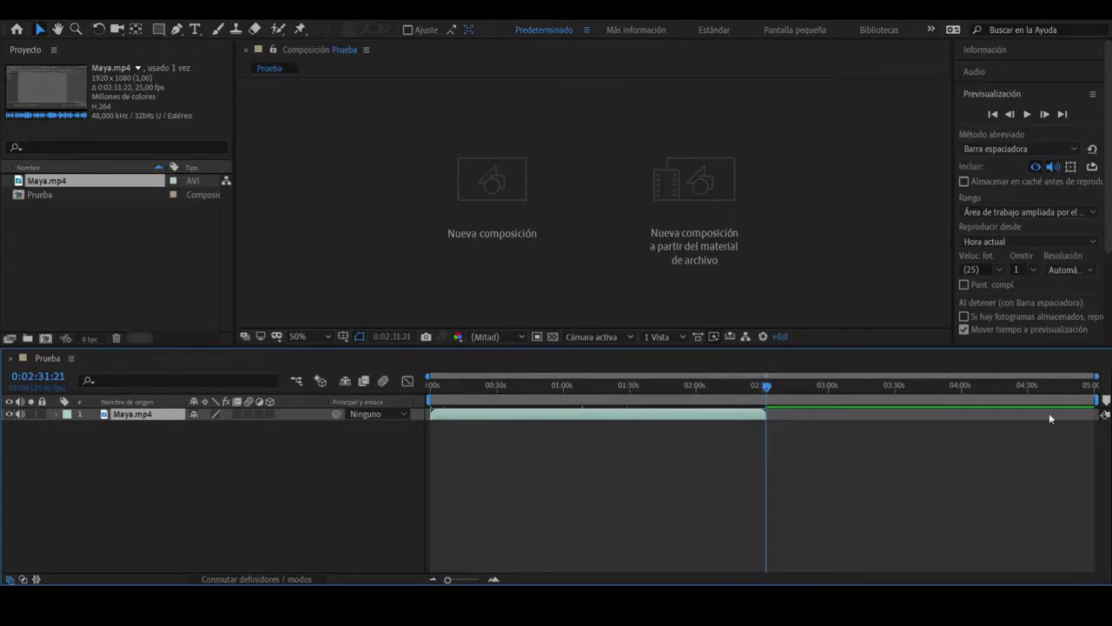
drag(1096, 399, 424, 391)
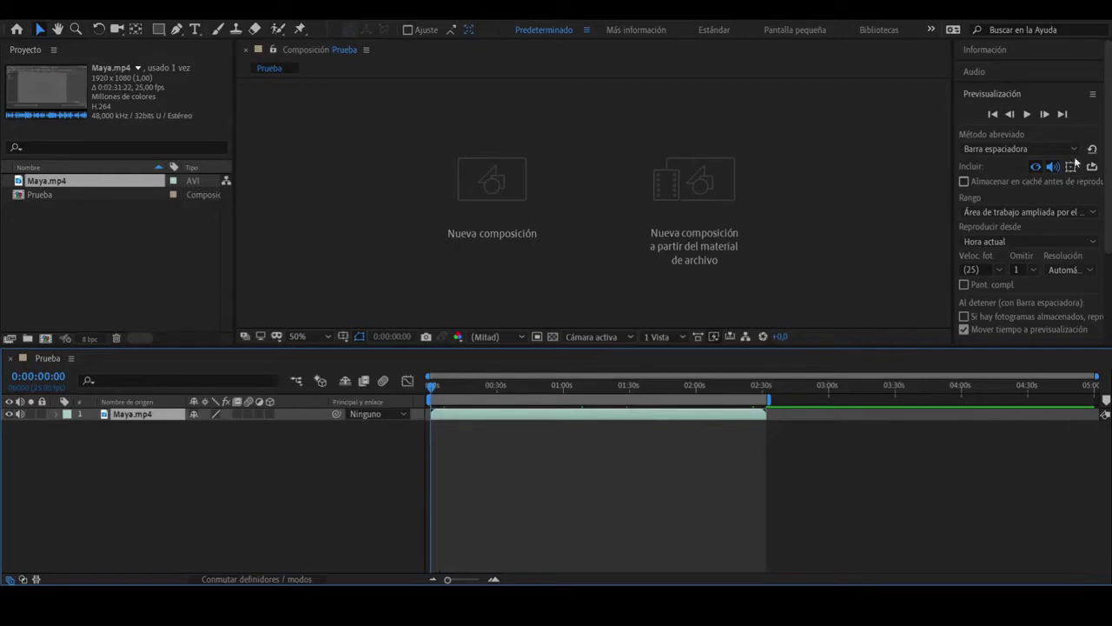
Step: Review the preview settings, play the start of the composition, and return to the first frame
click(1011, 94)
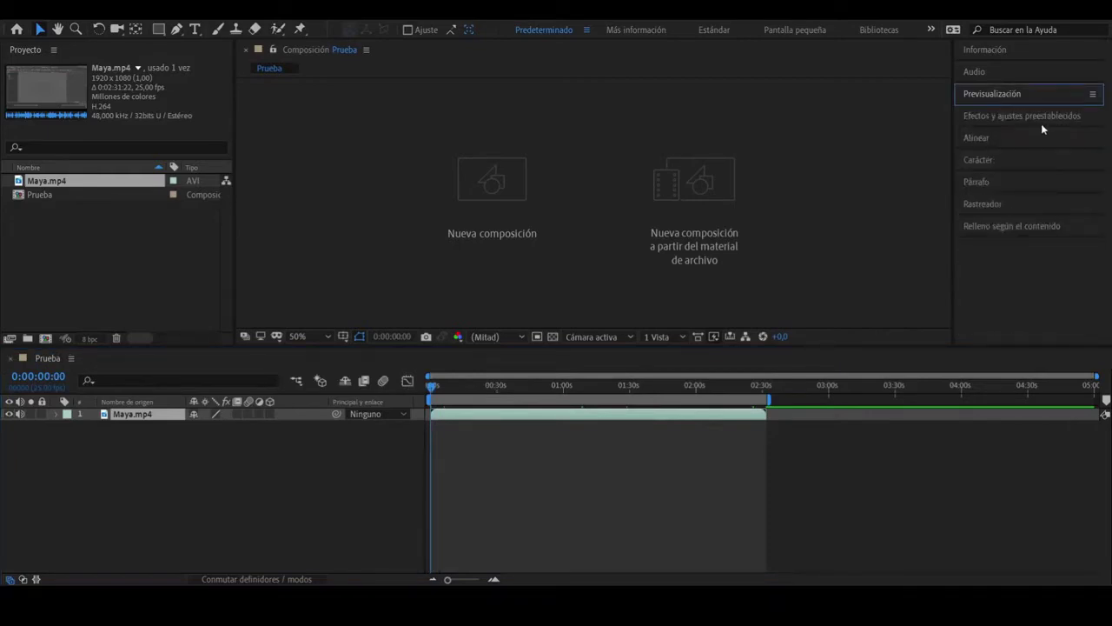
click(1026, 100)
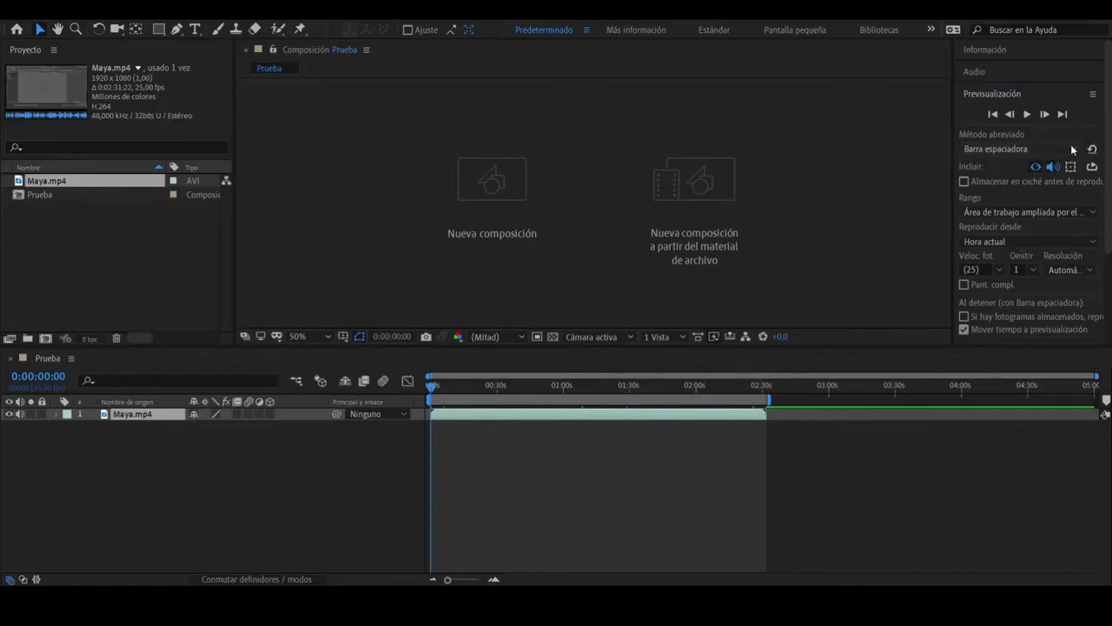
click(1041, 150)
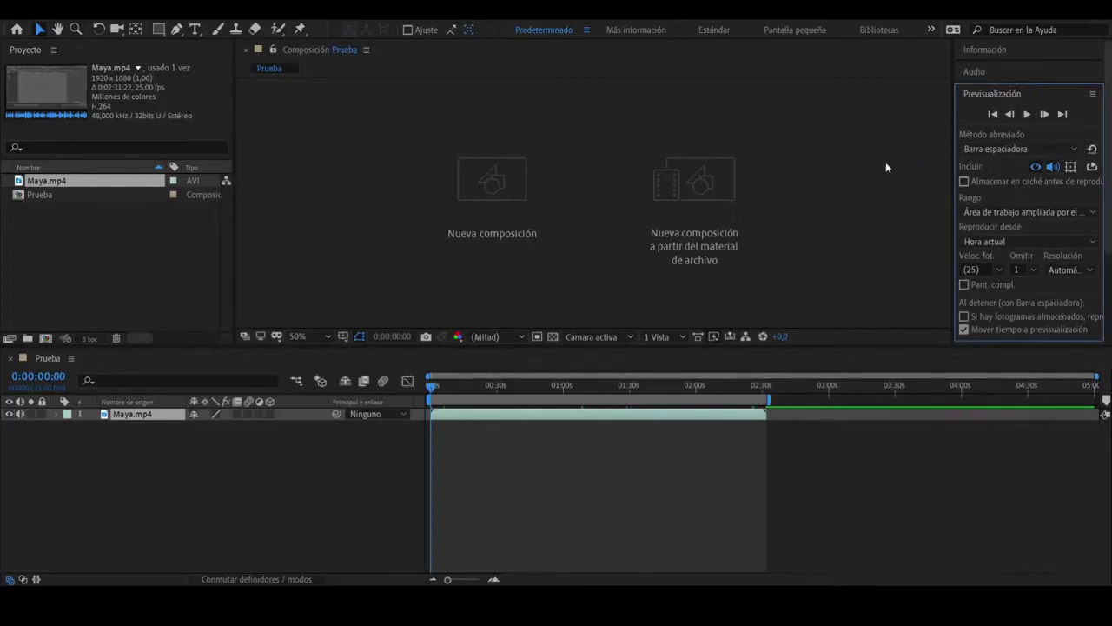
click(415, 400)
key(space)
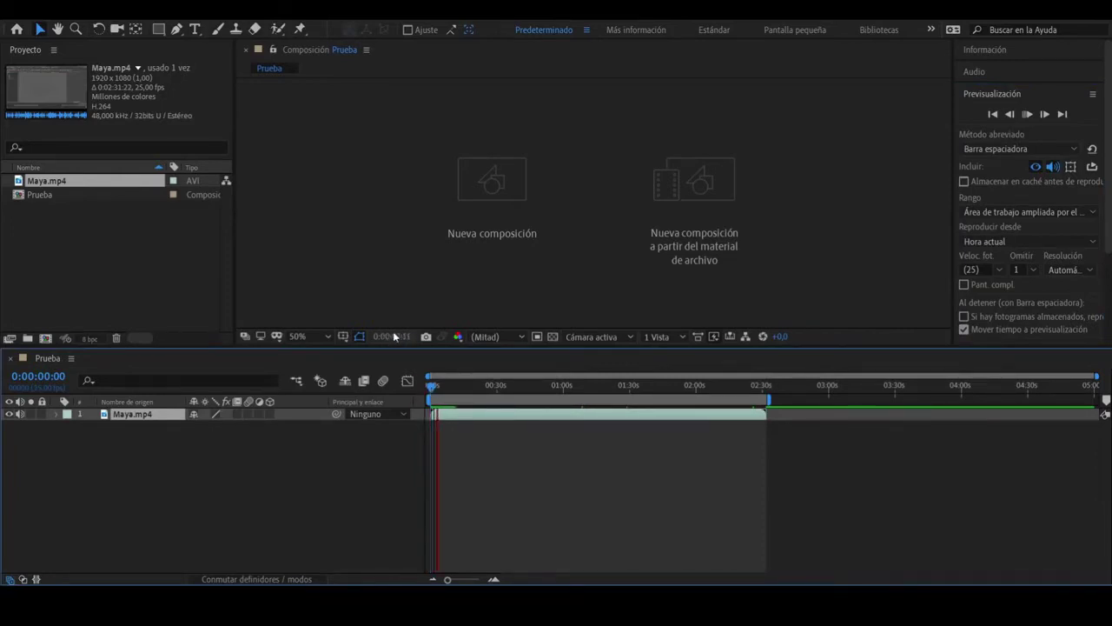
click(431, 386)
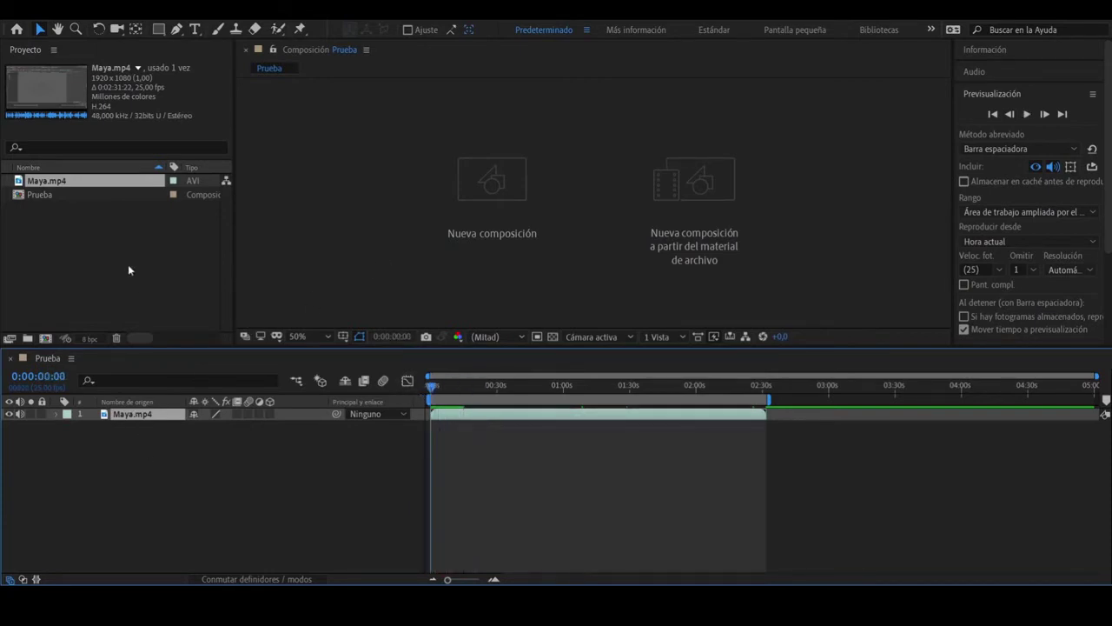
Step: Draw a rectangular mask on the Maya.mp4 layer and select the mask in the timeline
click(158, 30)
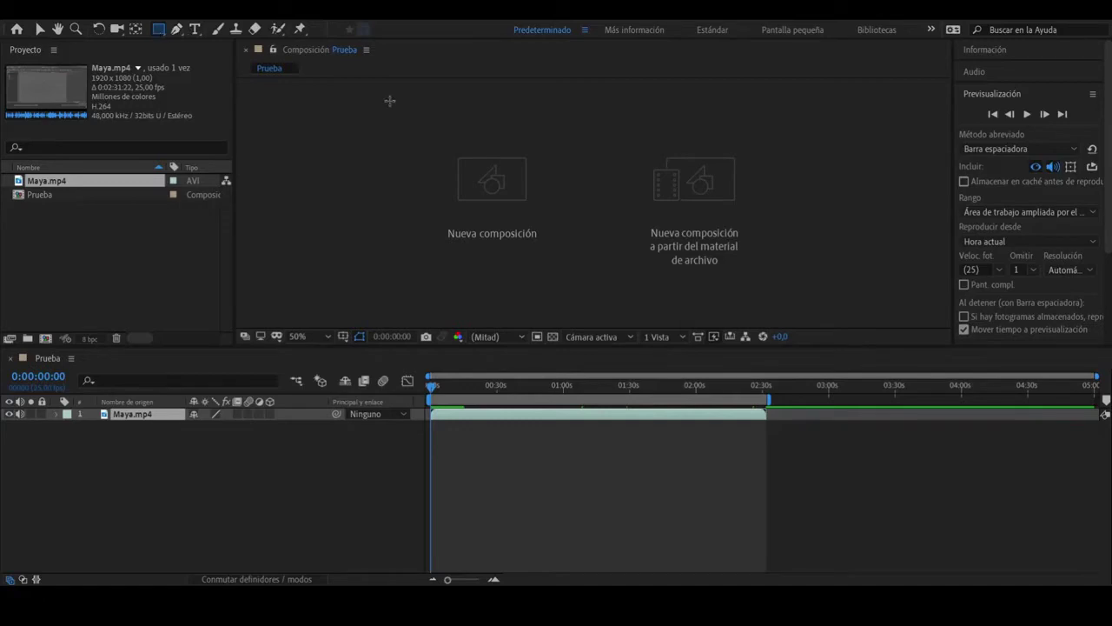
click(503, 239)
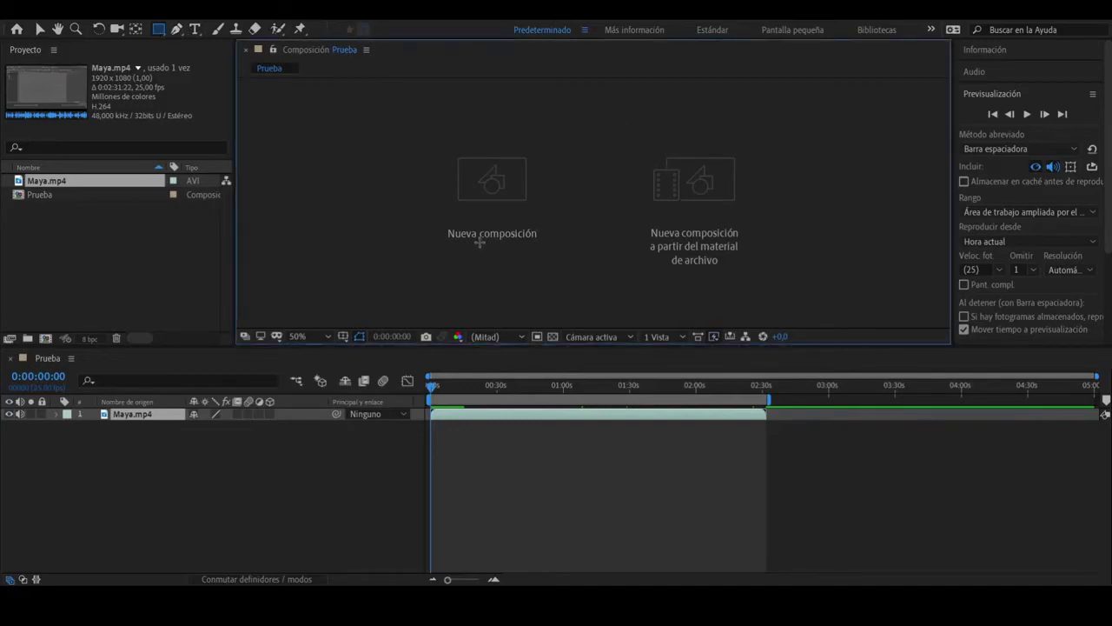
drag(407, 196, 401, 196)
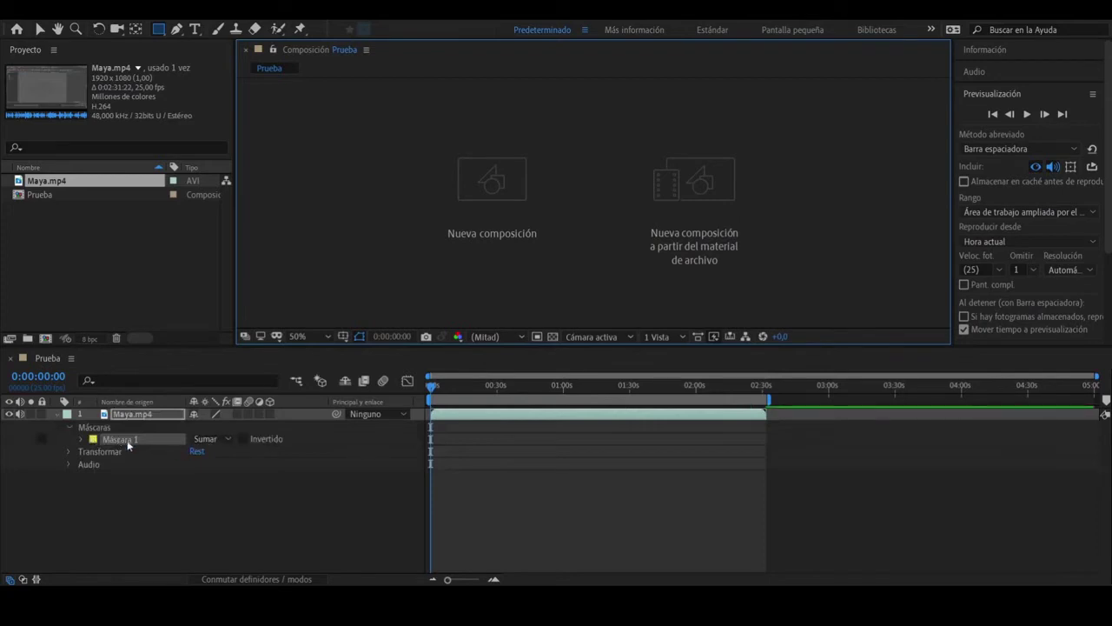
click(42, 29)
click(676, 141)
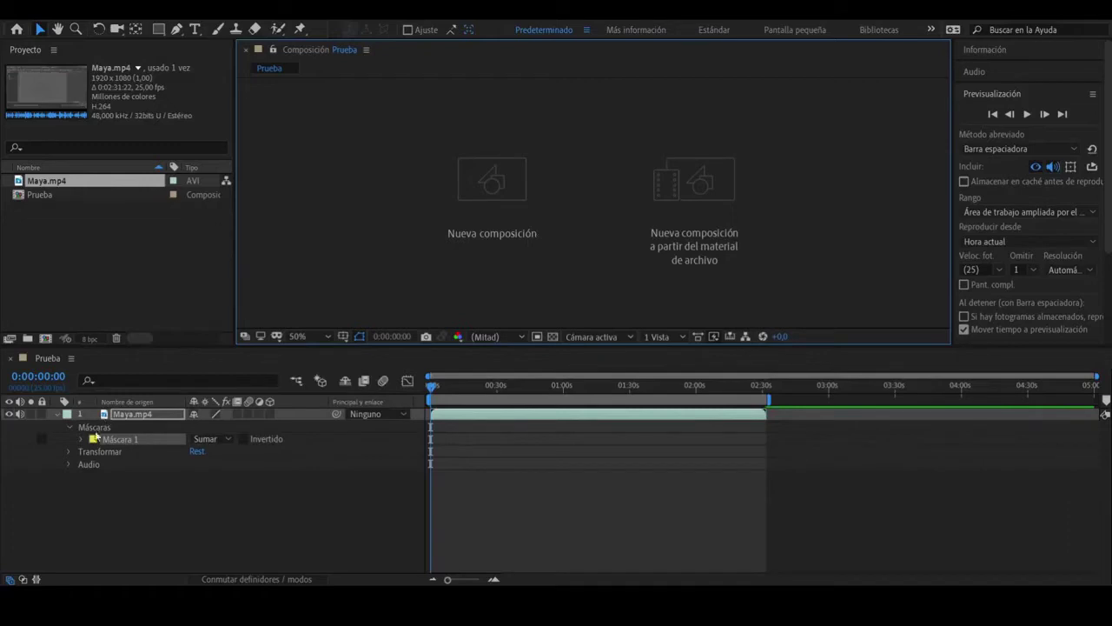
click(118, 440)
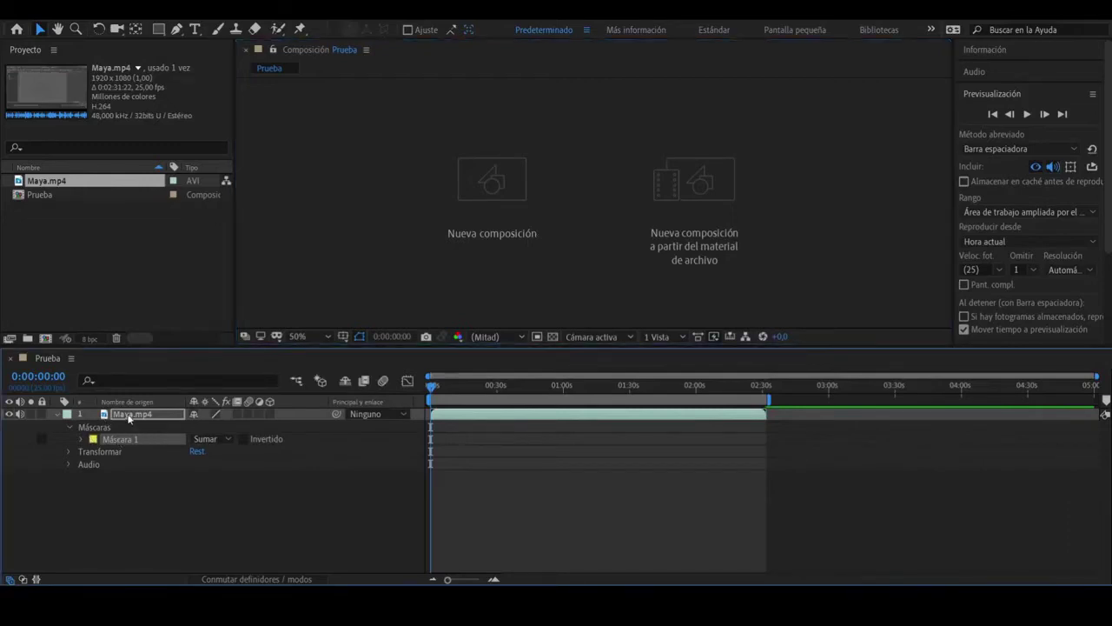
Step: Examine the Maya.mp4 layer's transform properties, from anchor point and position to scale, rotation and opacity
click(71, 453)
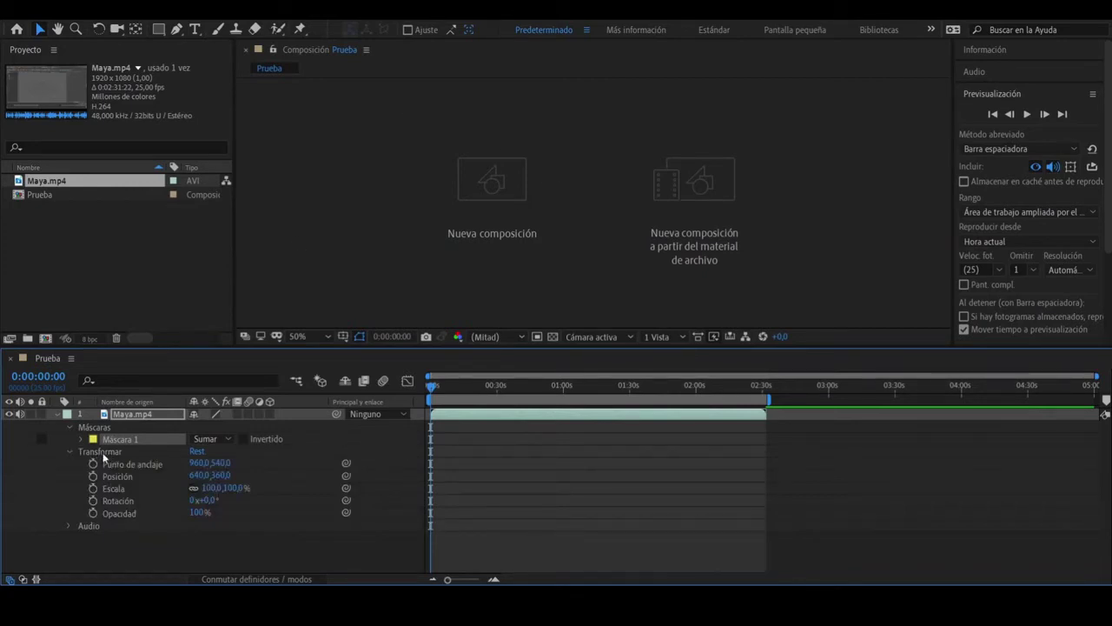
click(136, 465)
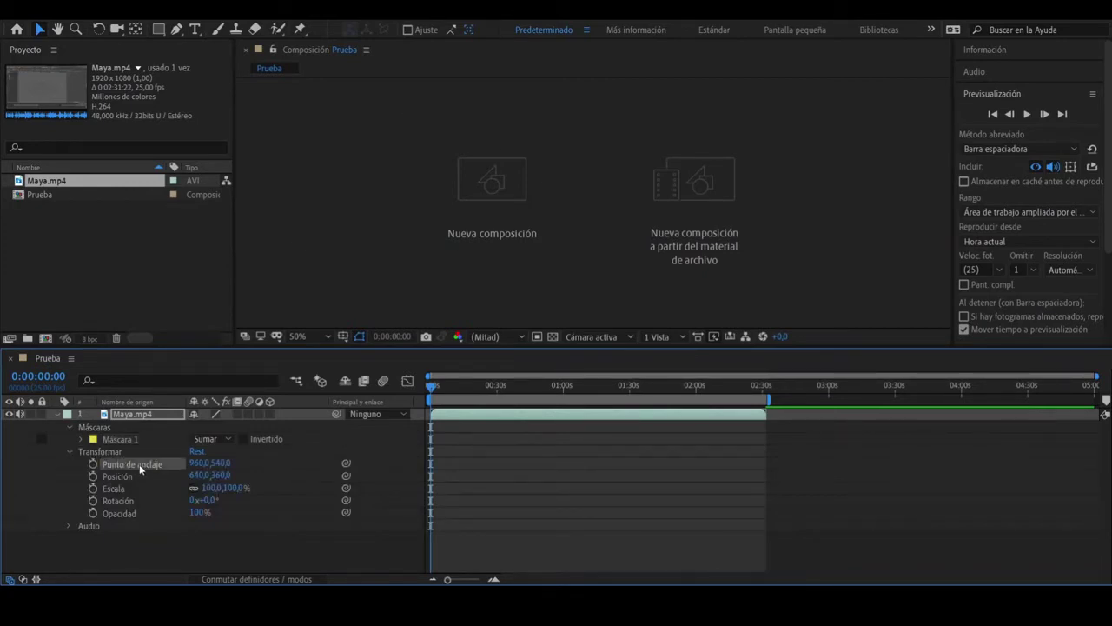
click(130, 477)
click(127, 488)
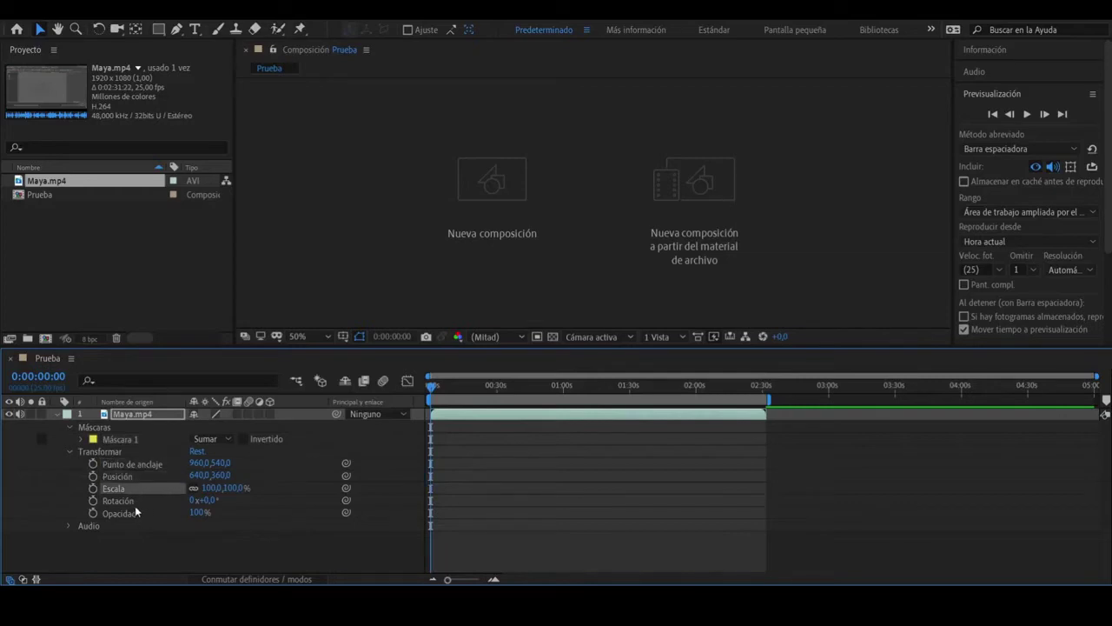
click(130, 501)
click(130, 514)
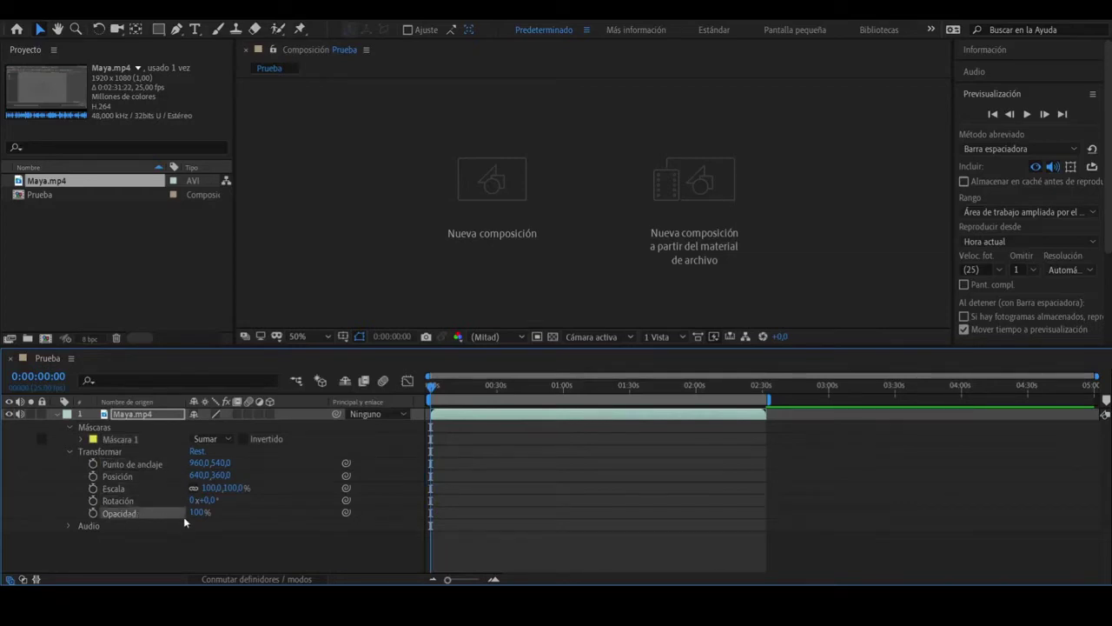
Step: Animate the Maya.mp4 layer's position from 0:00:00:00 to 0:00:03:23, moving it toward the frame's lower right
mouse_move(433, 396)
mouse_down()
mouse_move(490, 391)
mouse_move(431, 391)
mouse_up()
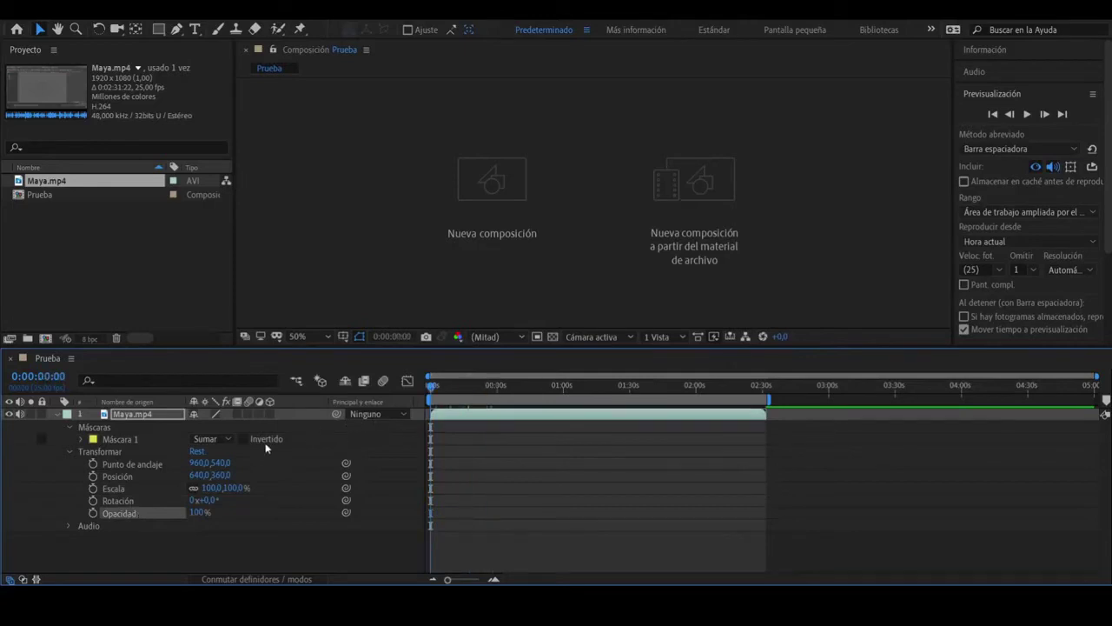
click(93, 476)
drag(432, 384, 439, 385)
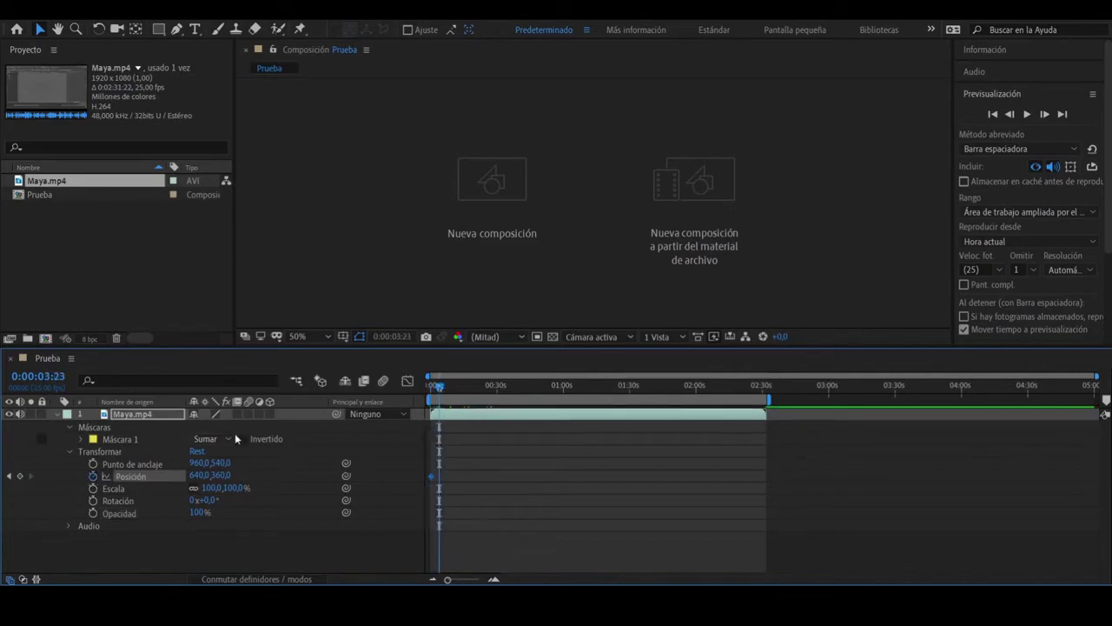
click(524, 180)
drag(525, 181, 624, 261)
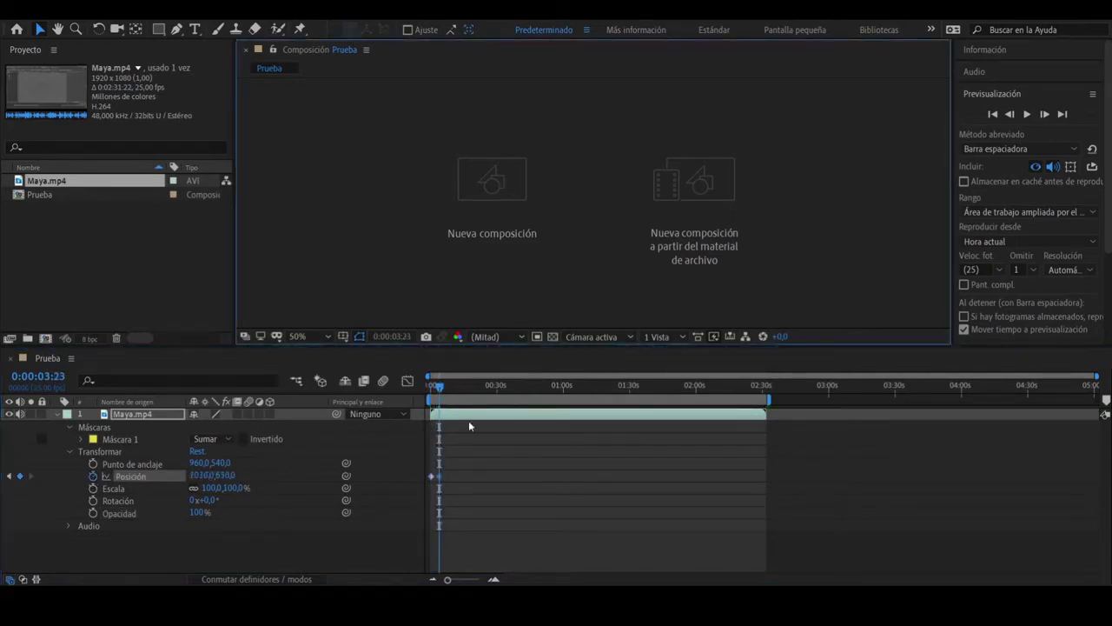
Step: Play the position animation from the start and check its movement between the keyframes
drag(441, 390, 413, 391)
key(space)
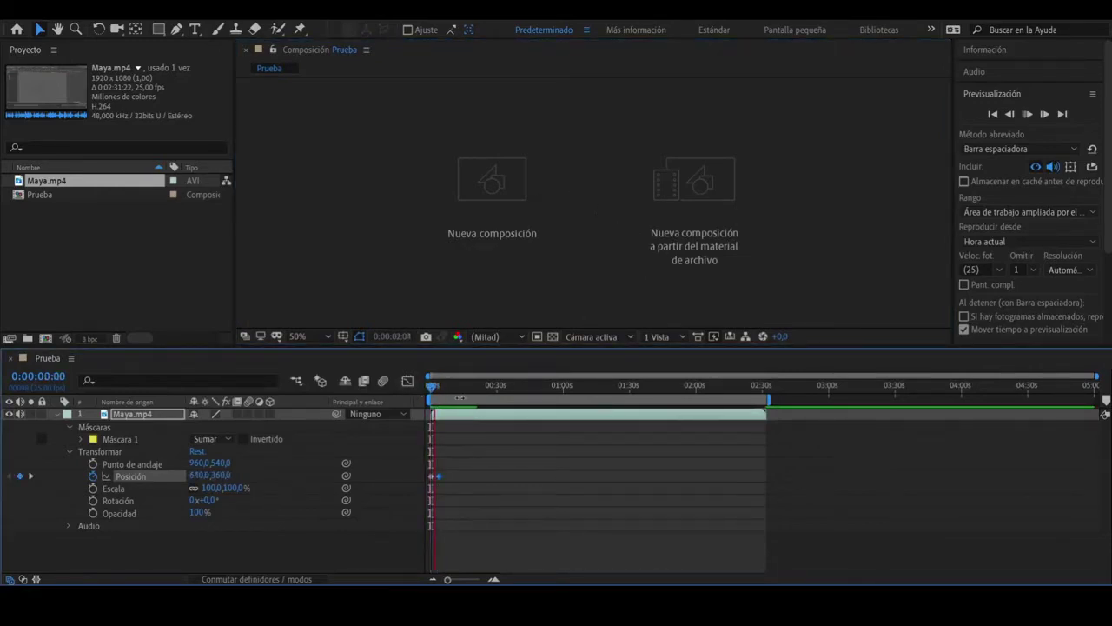
click(437, 382)
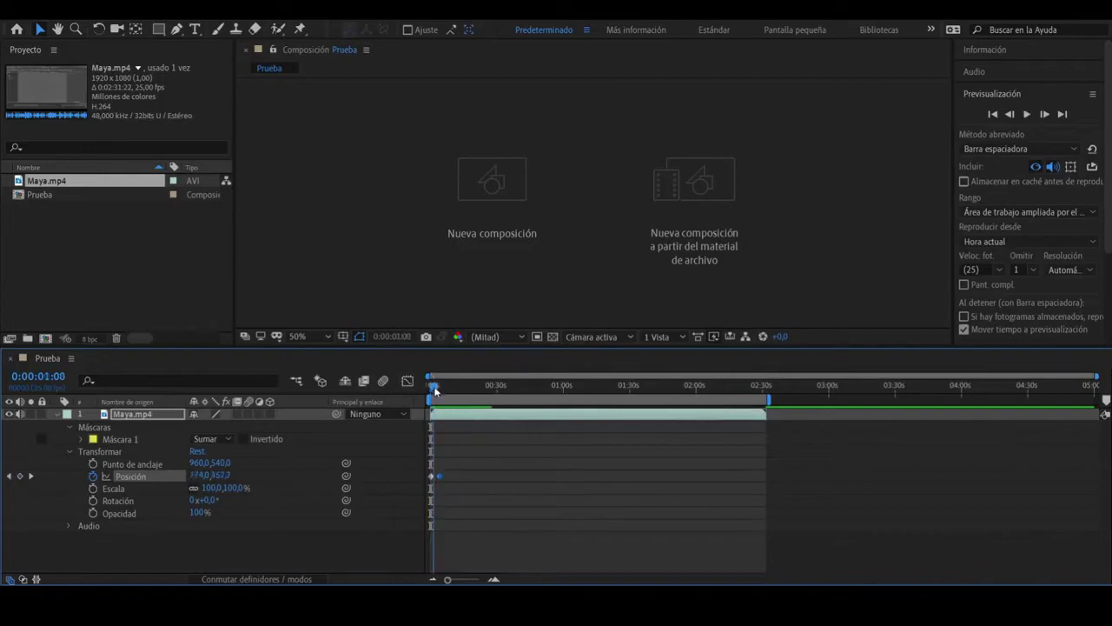
Step: Review the layer's transform properties and toggle the display of only its keyframed properties
click(131, 465)
shift+click(125, 509)
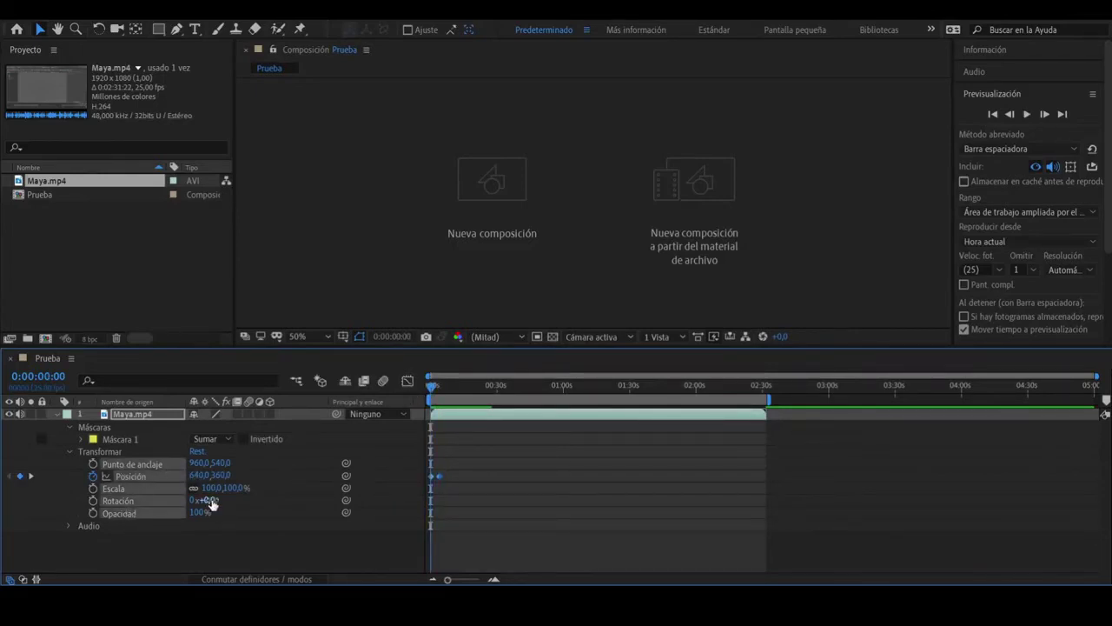
click(127, 457)
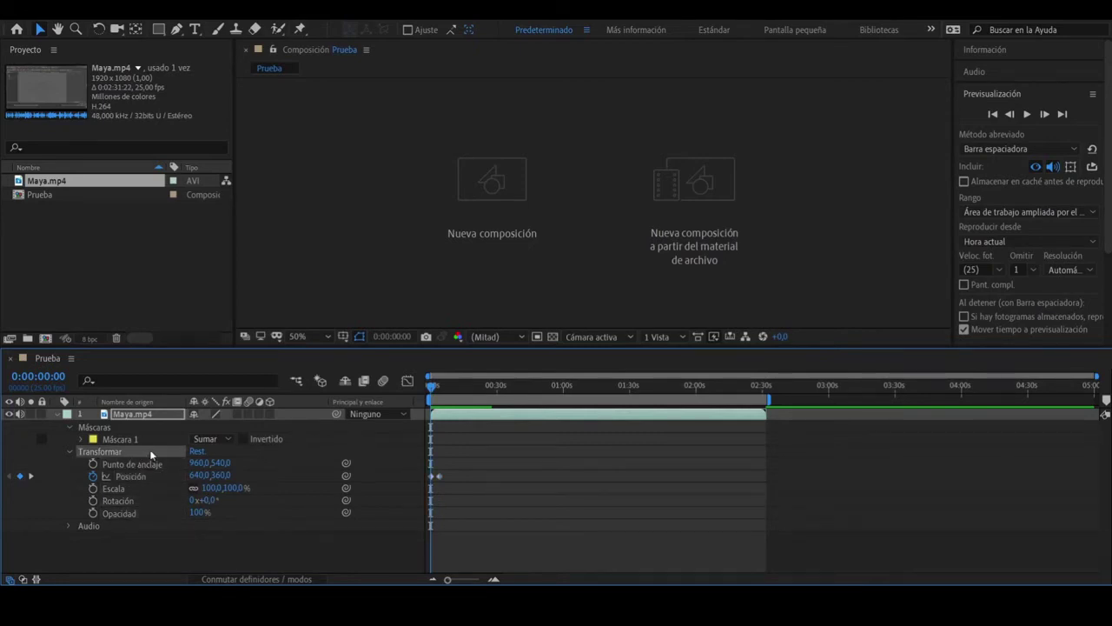
key(u)
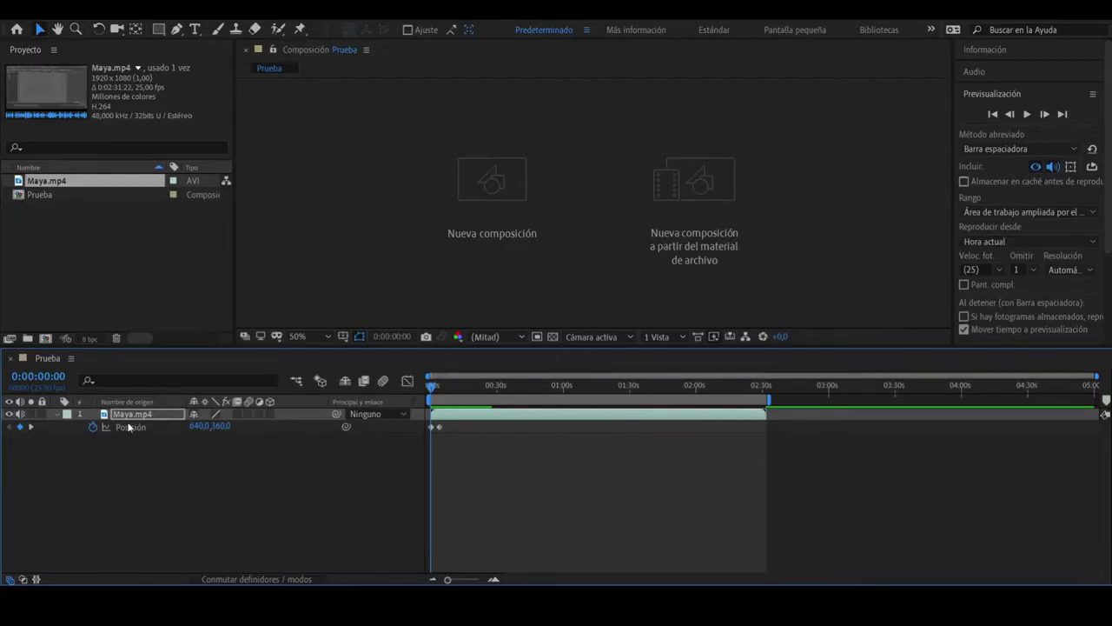
key(u)
key(u)
Step: Animate the Maya.mp4 layer's opacity from a keyframe at the start to a lower value at about 15 seconds
key(t)
click(92, 428)
drag(432, 385, 470, 391)
drag(201, 427, 54, 431)
key(Home)
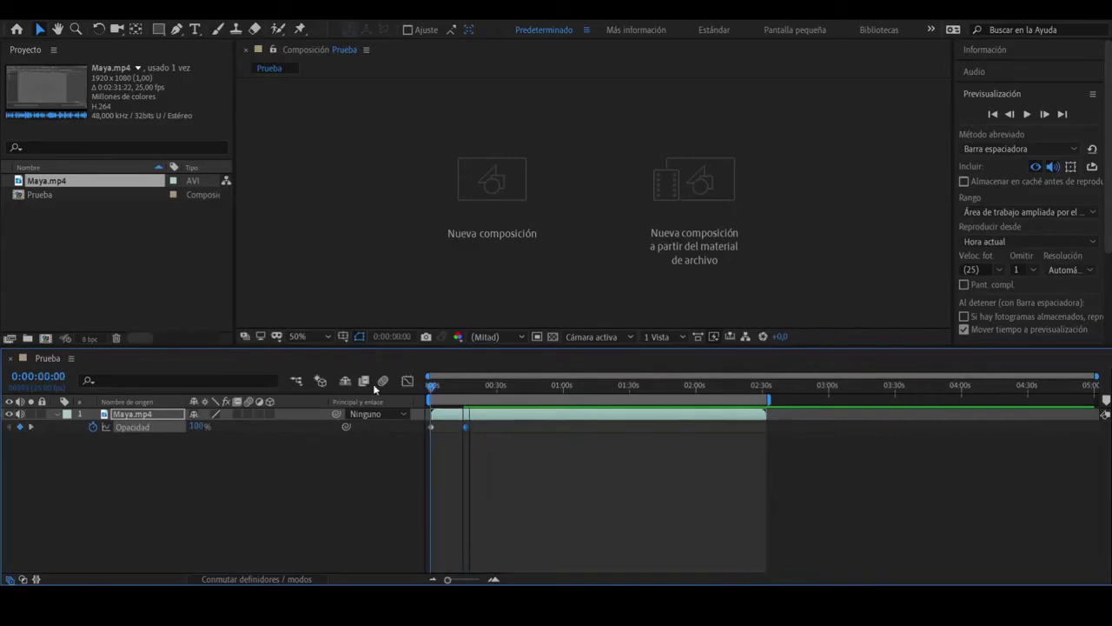
Step: Show the Position keyframes alongside Opacity, then collapse the Maya.mp4 layer's properties
key(shift+p)
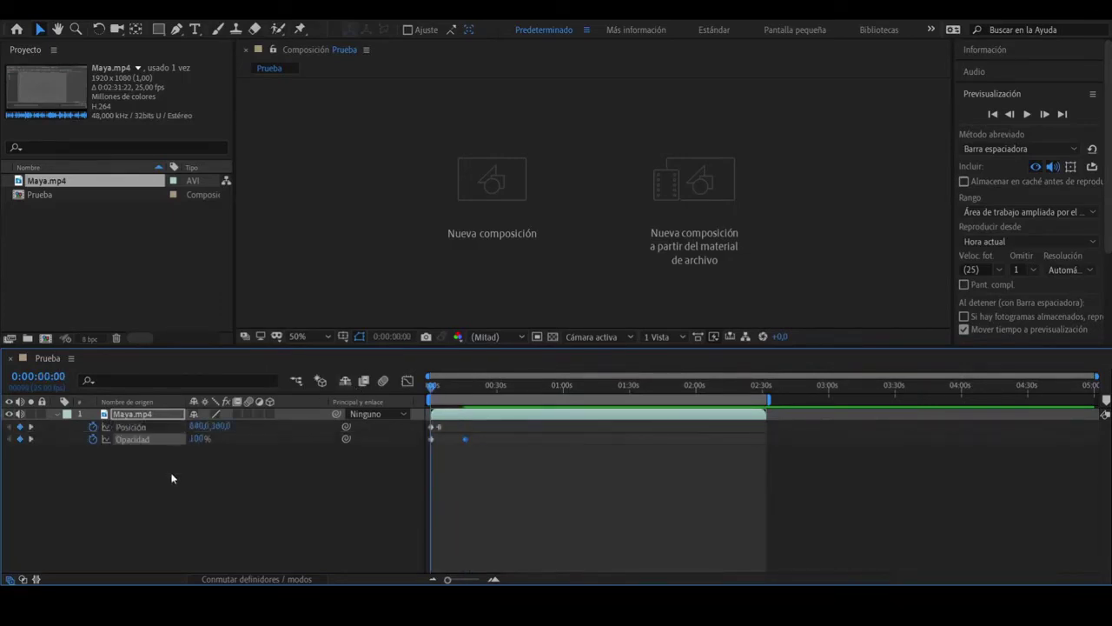
click(137, 429)
click(144, 417)
key(u)
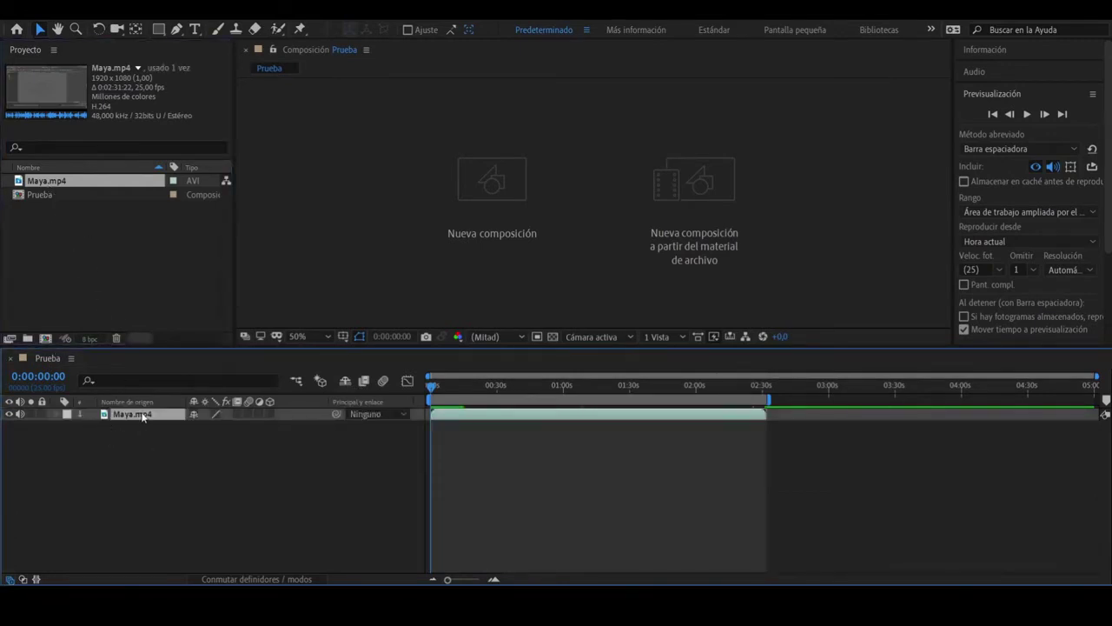
Step: Expand the Maya.mp4 layer's audio waveform and raise its audio levels to +12 dB
click(58, 414)
click(67, 426)
click(71, 500)
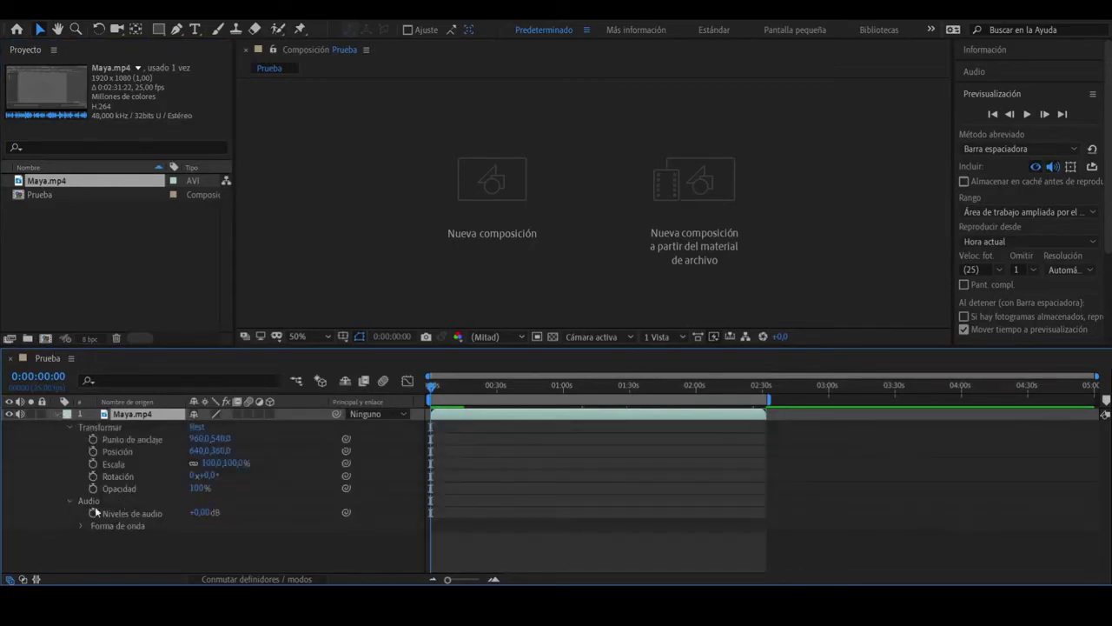
click(80, 526)
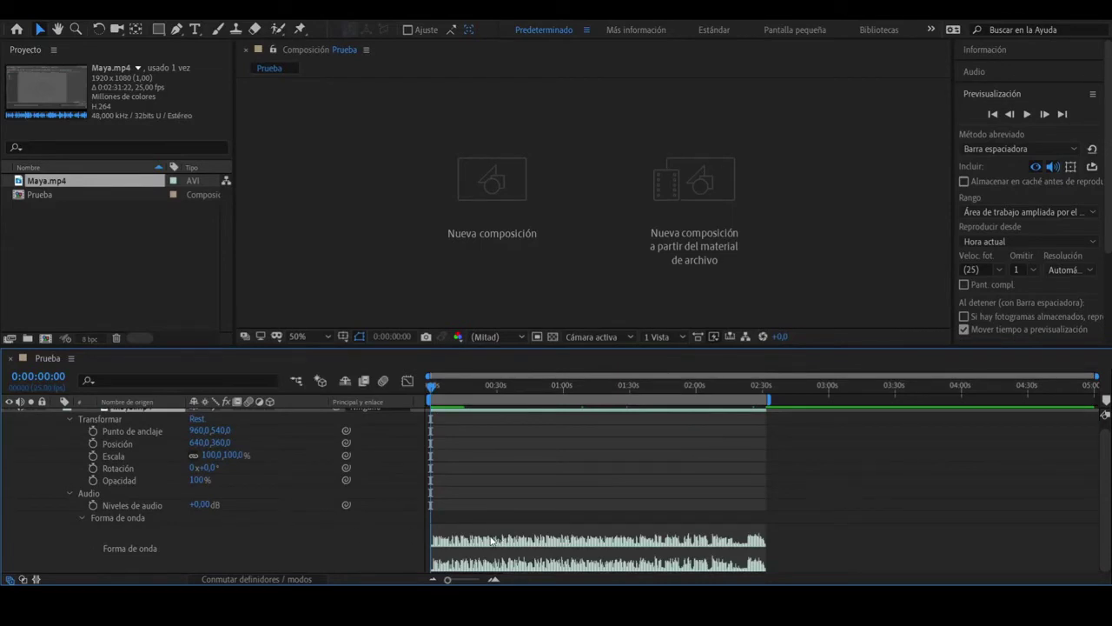
mouse_move(202, 505)
mouse_down()
mouse_move(176, 506)
mouse_move(210, 505)
mouse_up()
scroll(169, 536, up, 1)
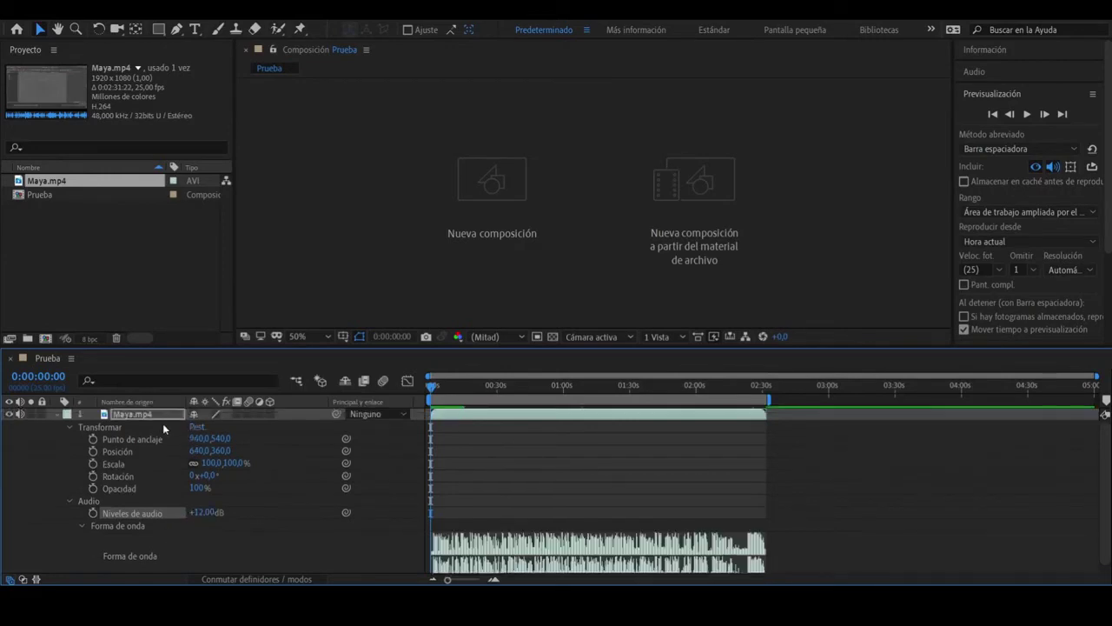
Step: Collapse the Maya.mp4 layer's properties and mute its audio
click(55, 414)
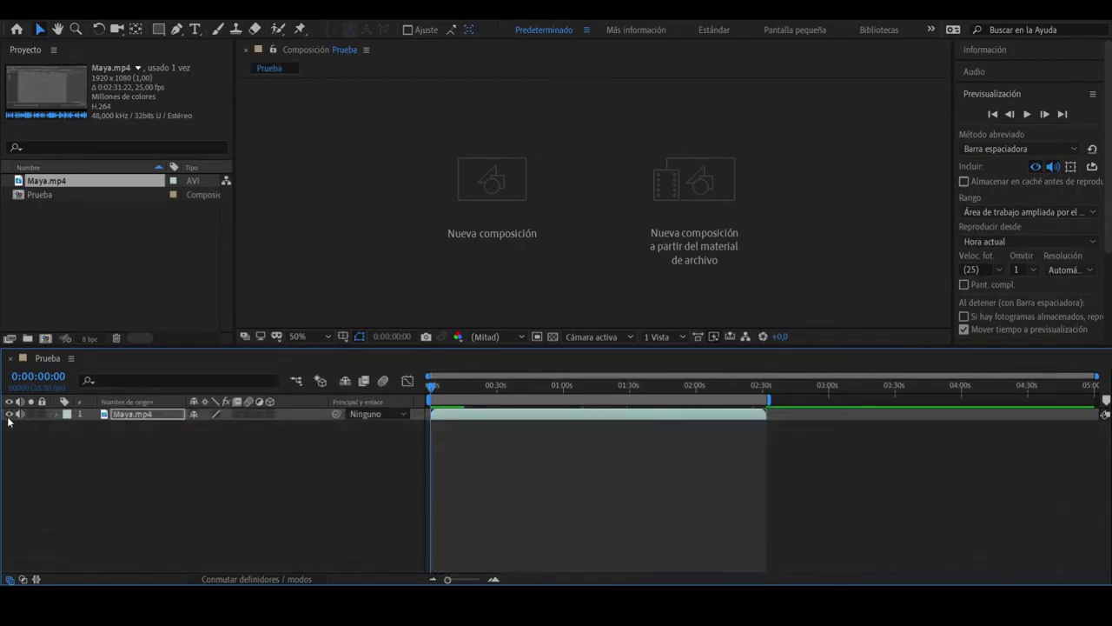
click(159, 415)
click(19, 414)
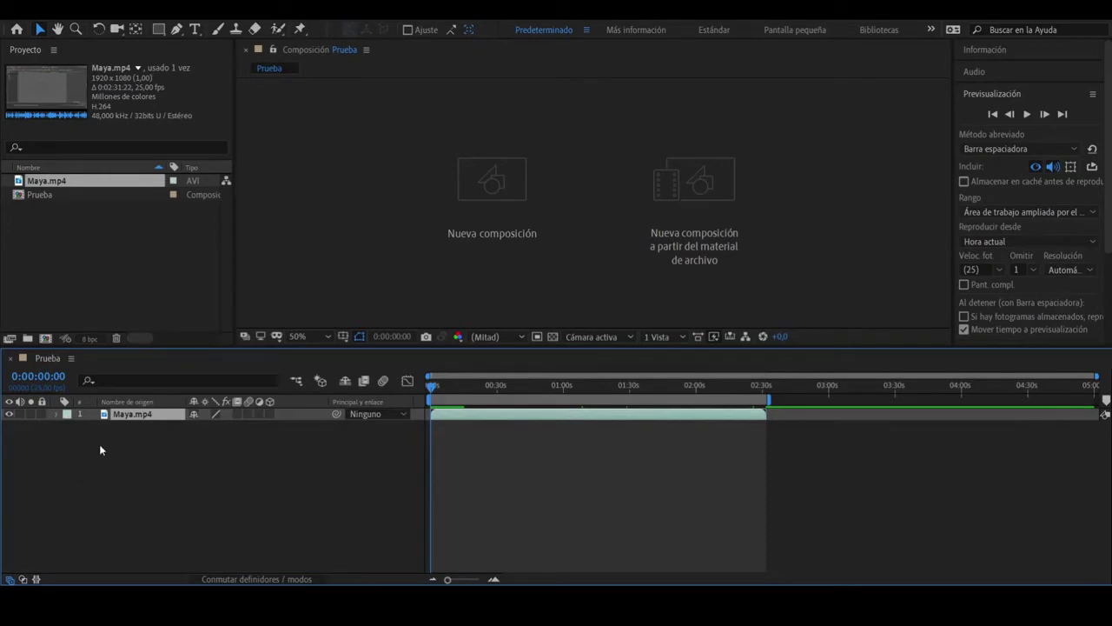
Step: Switch the timeline's name column from source names to layer names
click(145, 511)
click(124, 415)
drag(177, 434, 156, 464)
click(121, 403)
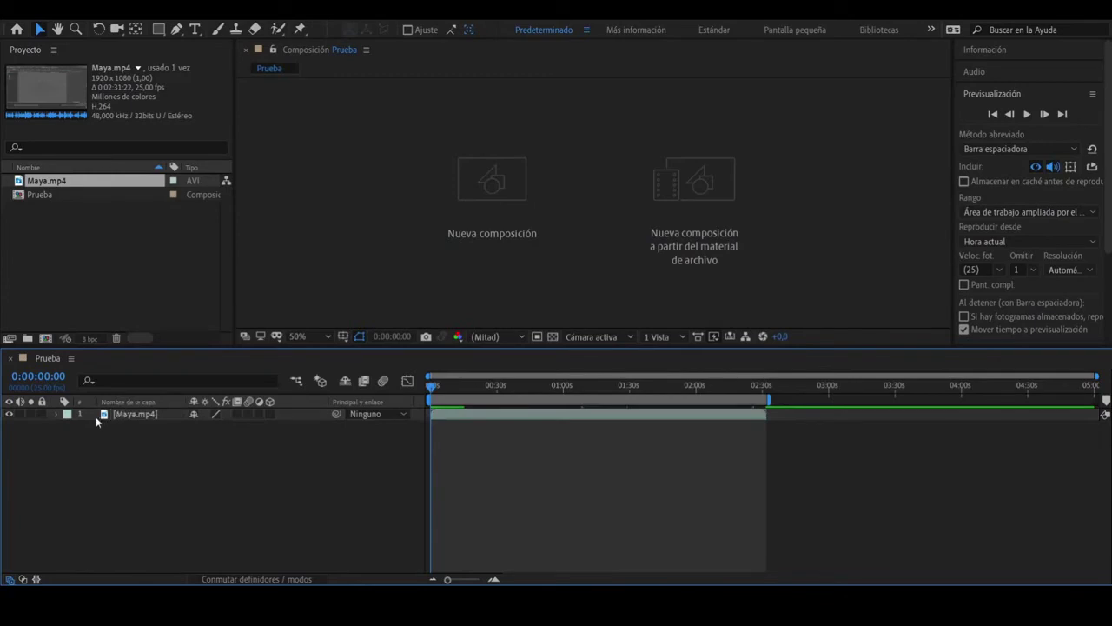
Step: Change the Maya.mp4 layer's label colour to red, and then to purple
click(78, 417)
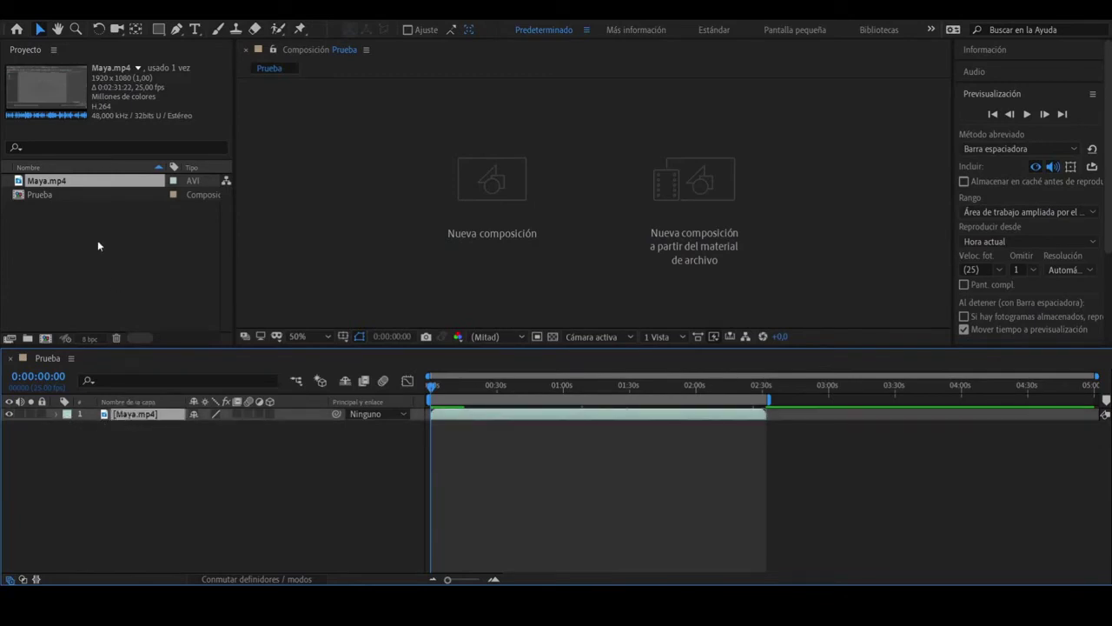
click(99, 202)
click(181, 438)
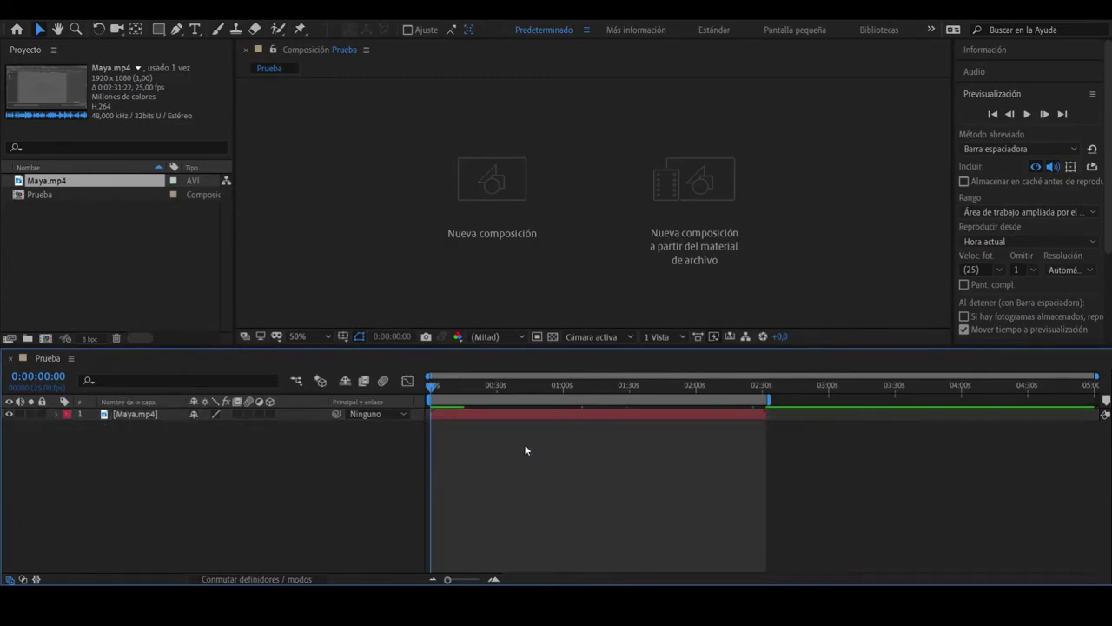
click(537, 418)
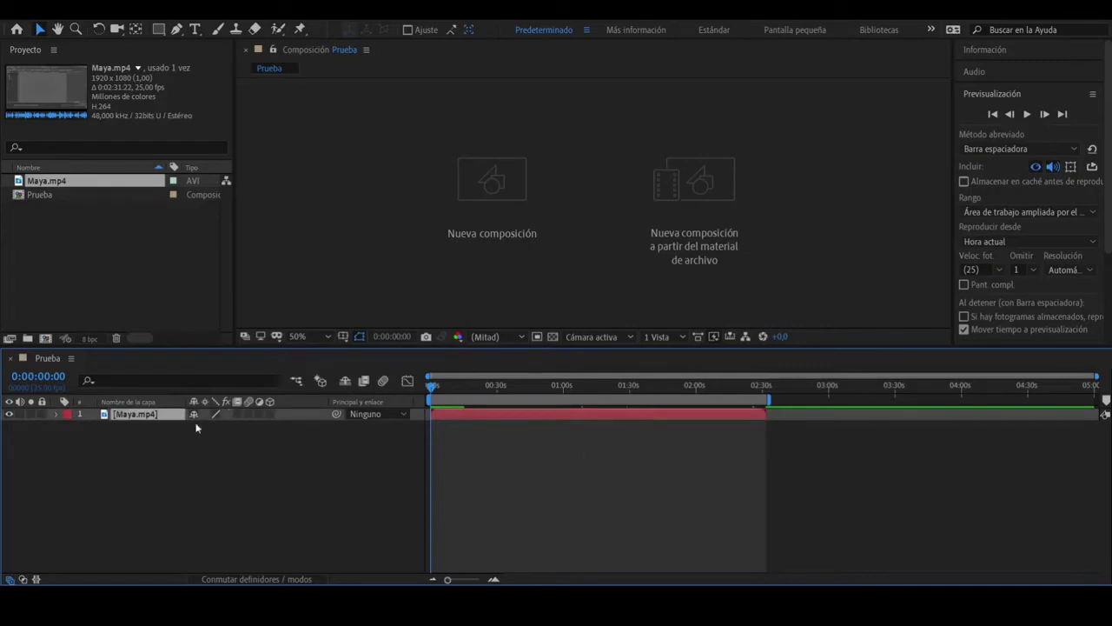
click(110, 330)
click(95, 470)
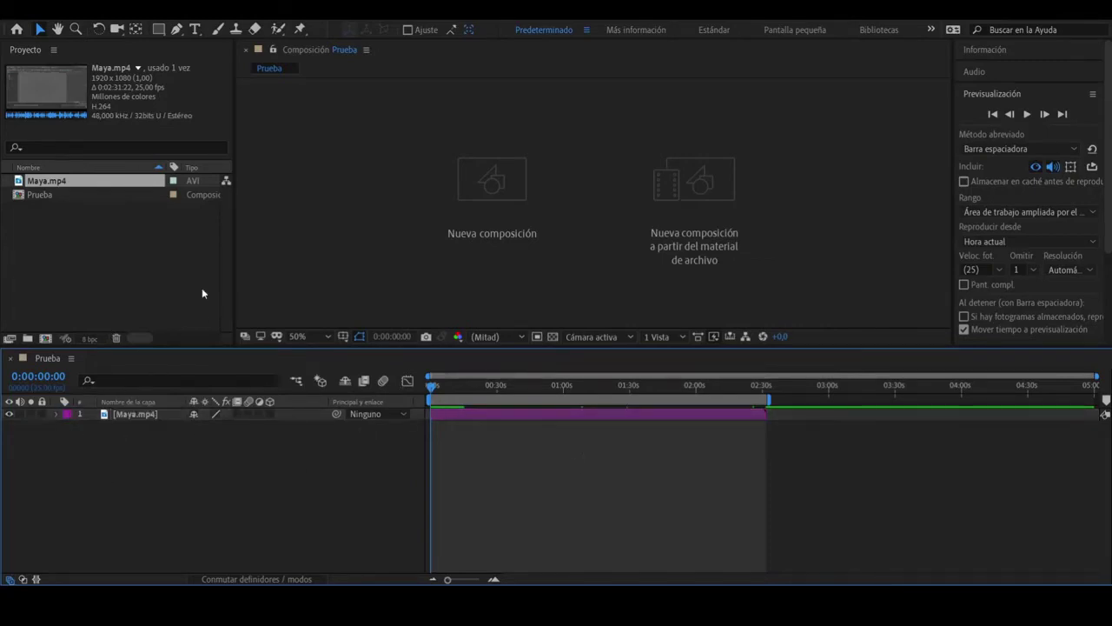
Step: Add two more Maya.mp4 layers below the first, give both the purple label colour and select all three layers
drag(77, 200, 125, 446)
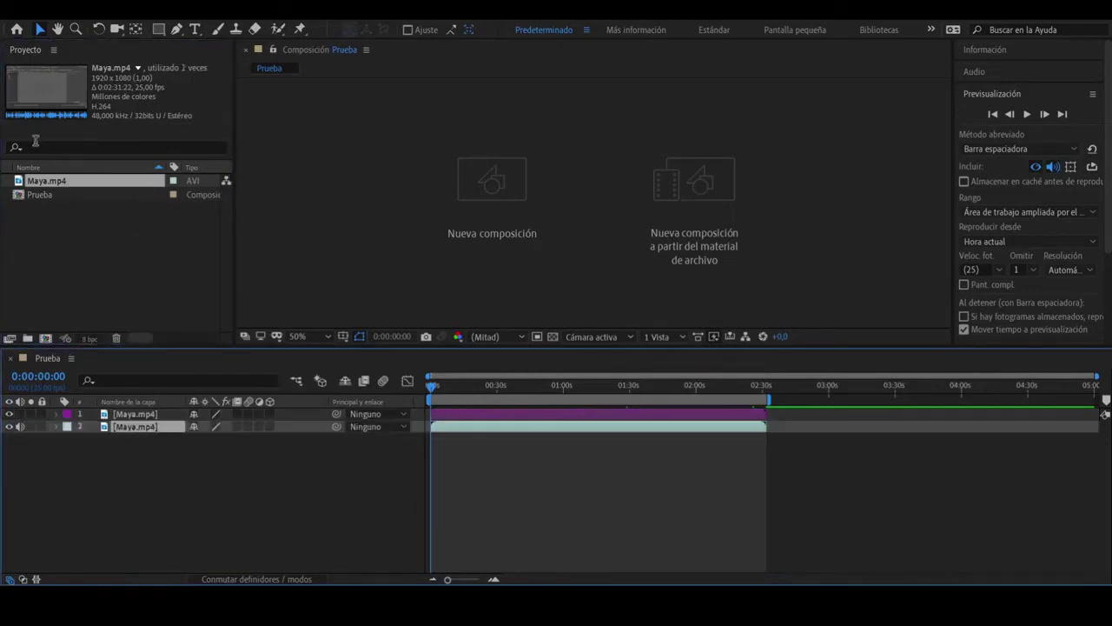
drag(69, 181, 219, 431)
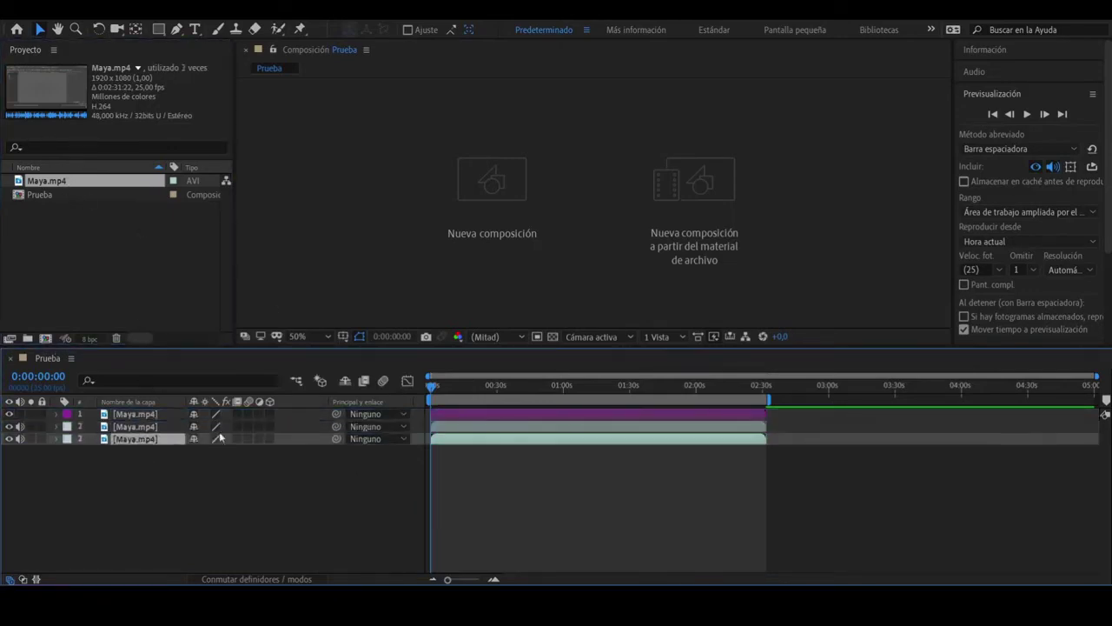
click(140, 427)
shift+click(144, 439)
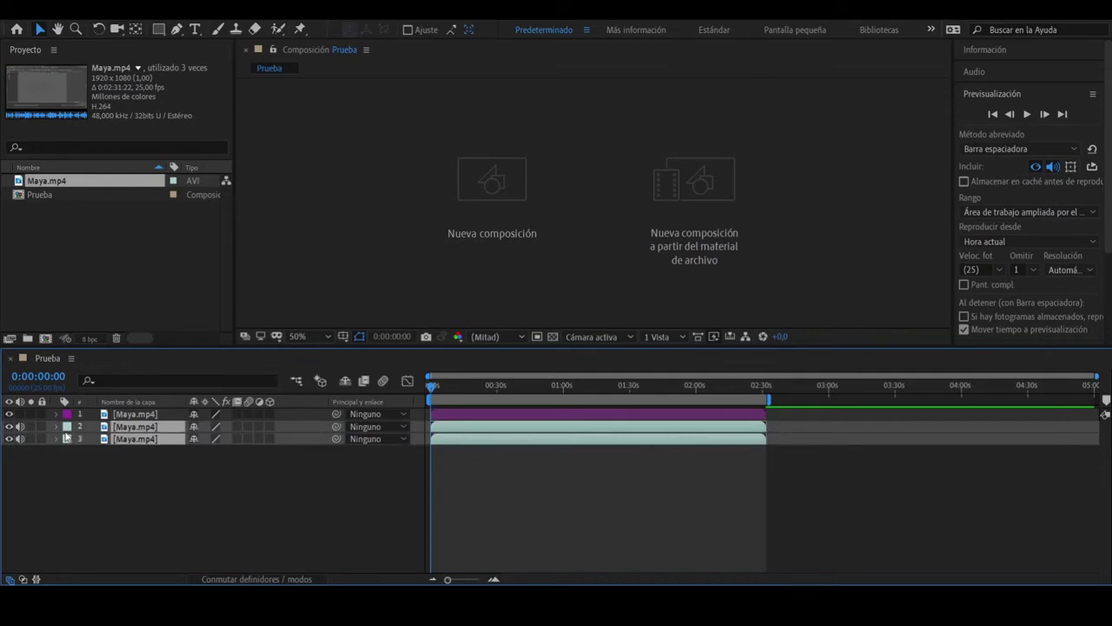
click(114, 337)
shift+click(141, 415)
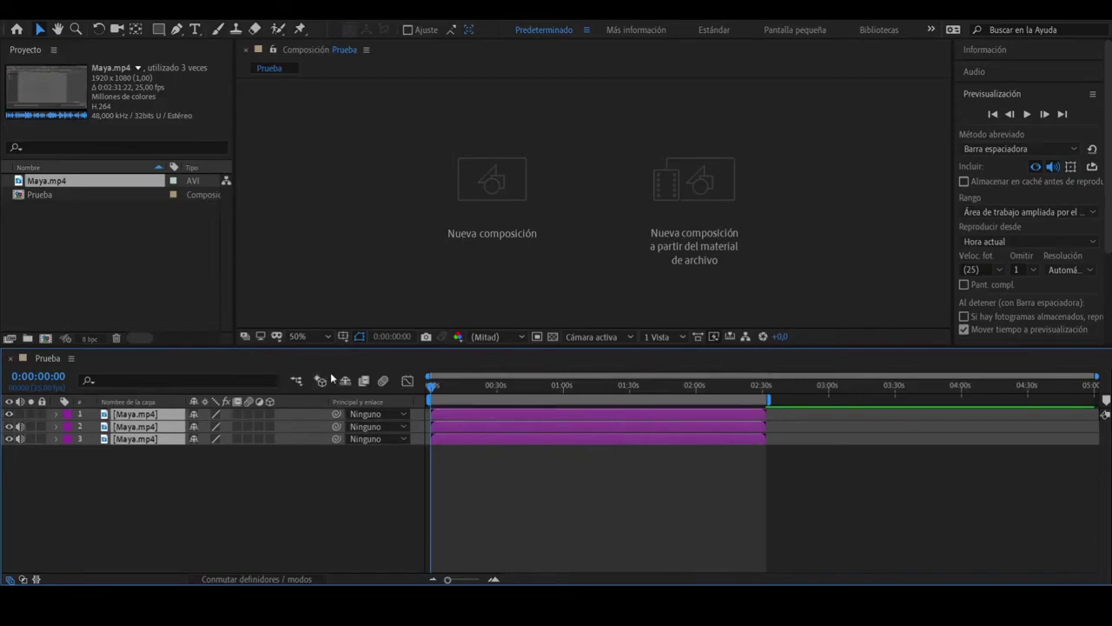
Step: Delete the two lower Maya.mp4 layers from the Prueba composition
scroll(654, 228, down, 2)
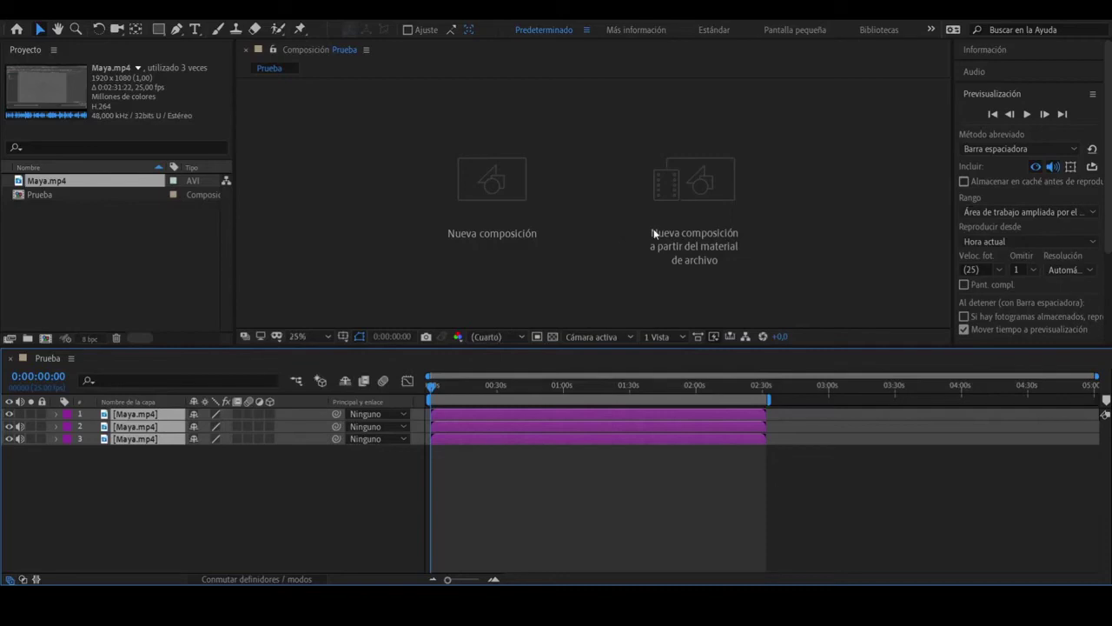
click(148, 469)
click(137, 439)
shift+click(139, 427)
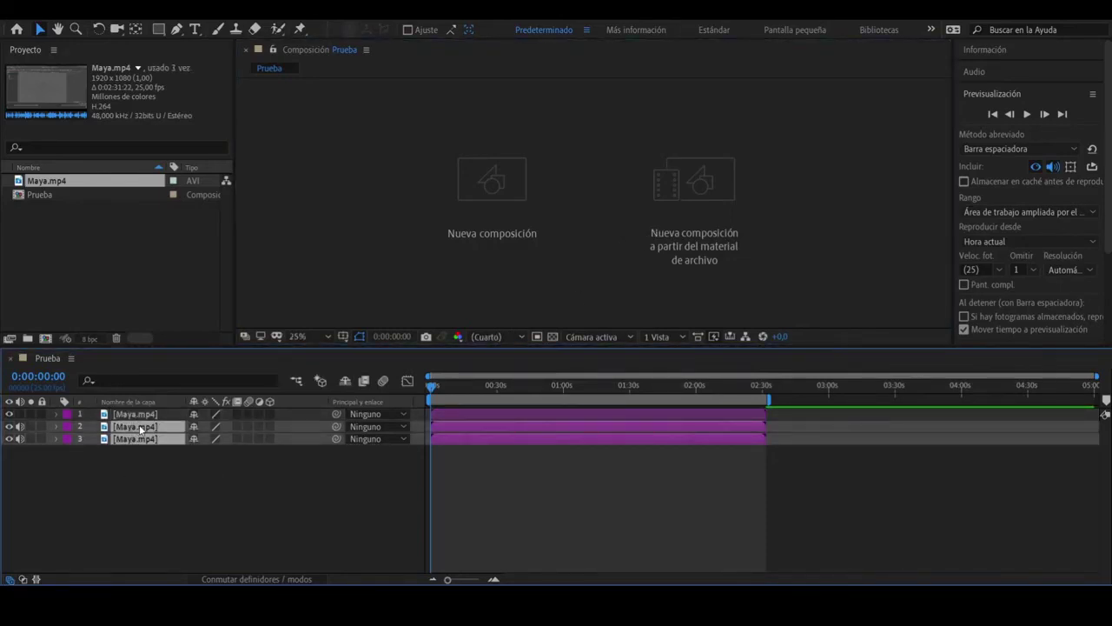
key(Delete)
Step: Reveal the Maya.mp4 layer's Scale, enable the transparency grid and scale the video down to about 68.3 by 67.4%
click(588, 195)
key(s)
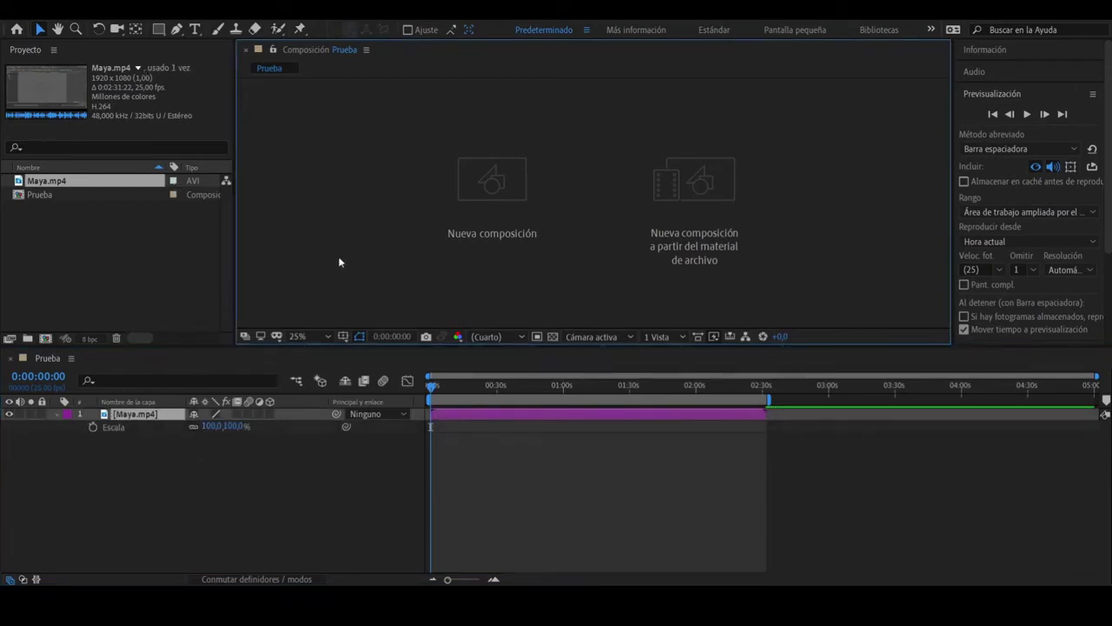
click(554, 337)
drag(732, 202, 681, 207)
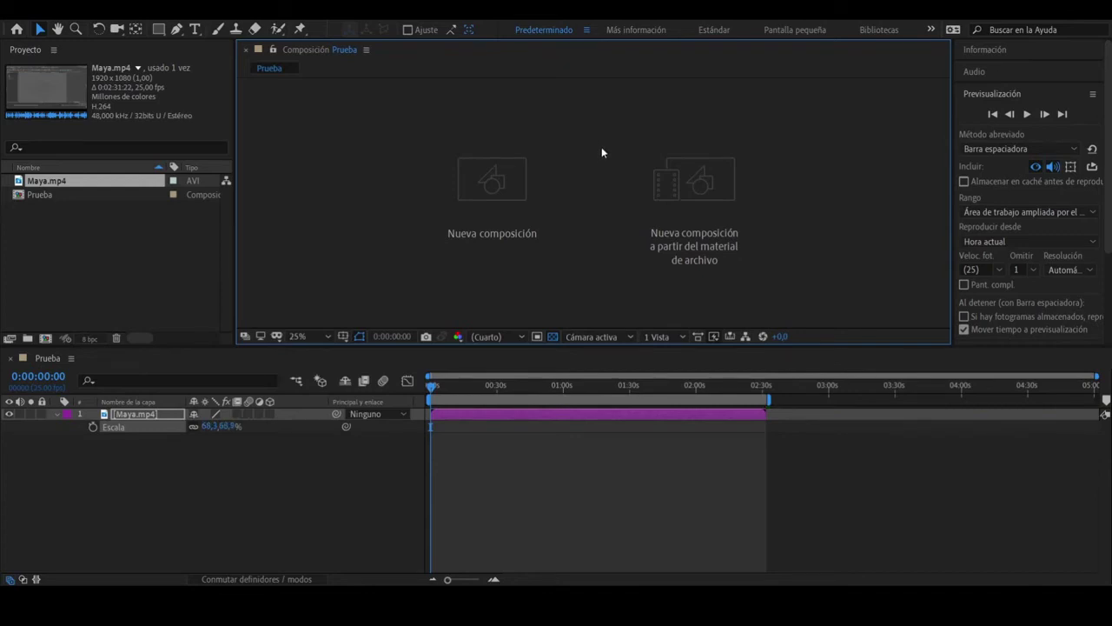
scroll(620, 188, up, 2)
click(592, 307)
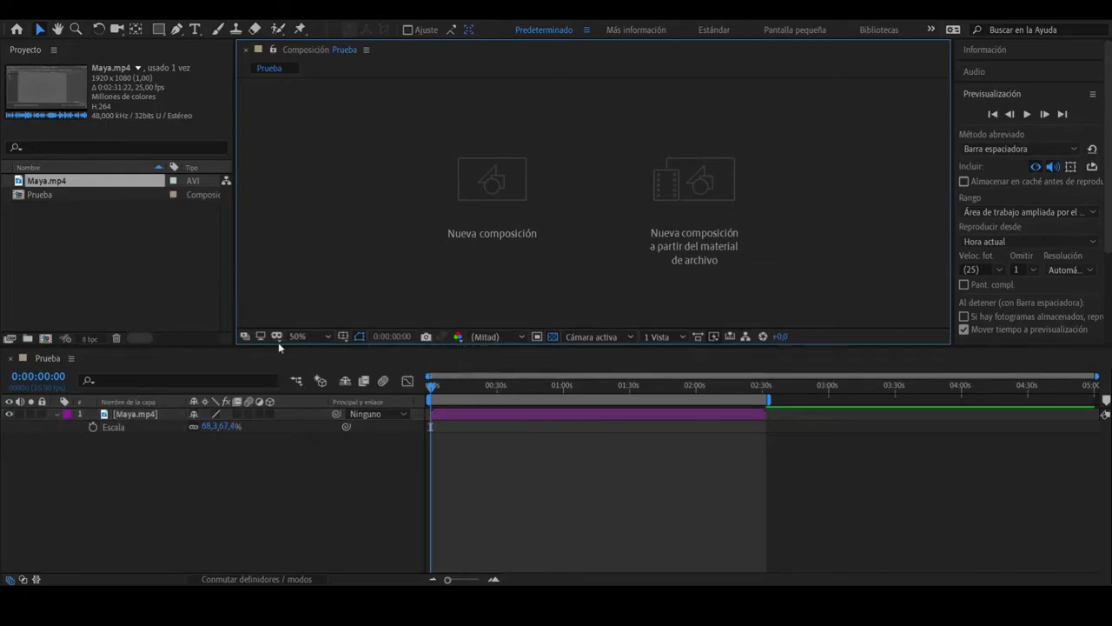
Step: Hide the Maya.mp4 layer and turn off the transparency grid
click(316, 336)
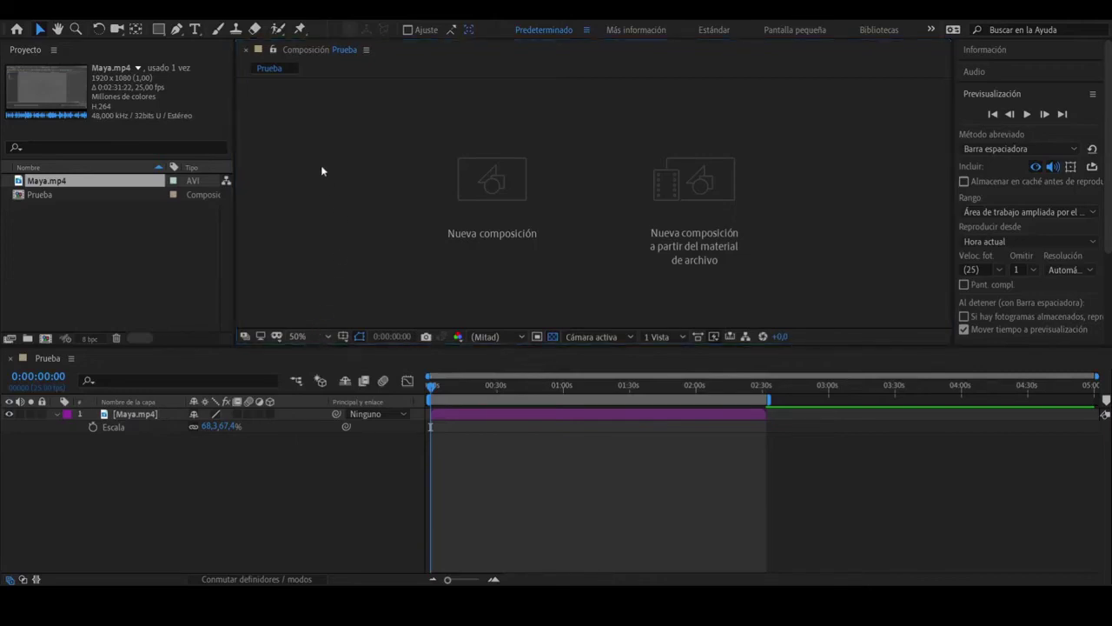
scroll(324, 195, down, 1)
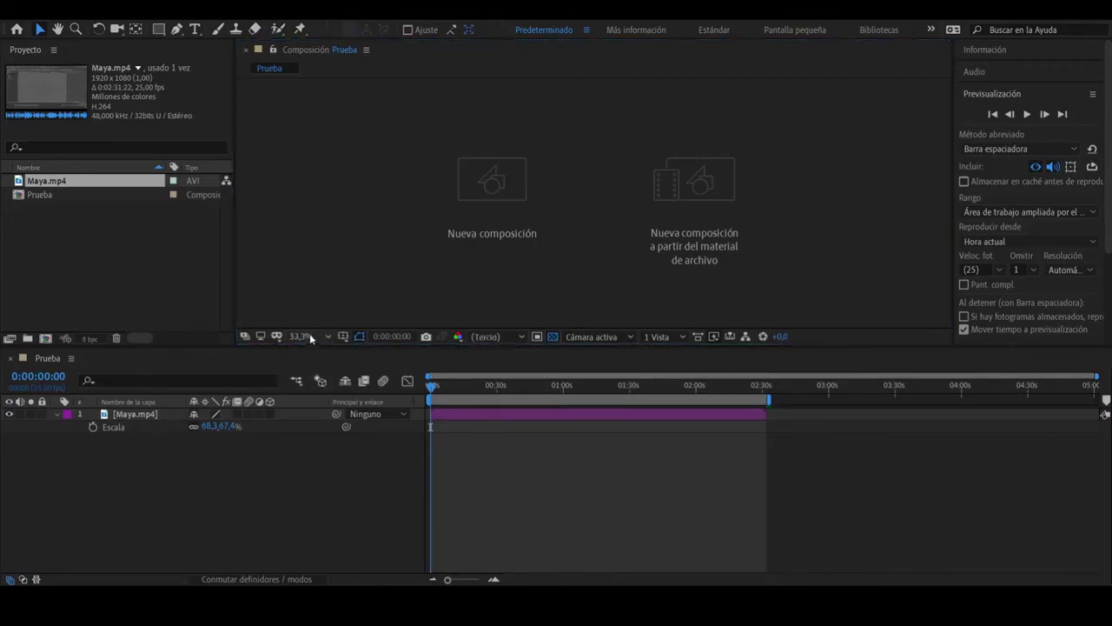
scroll(315, 224, up, 1)
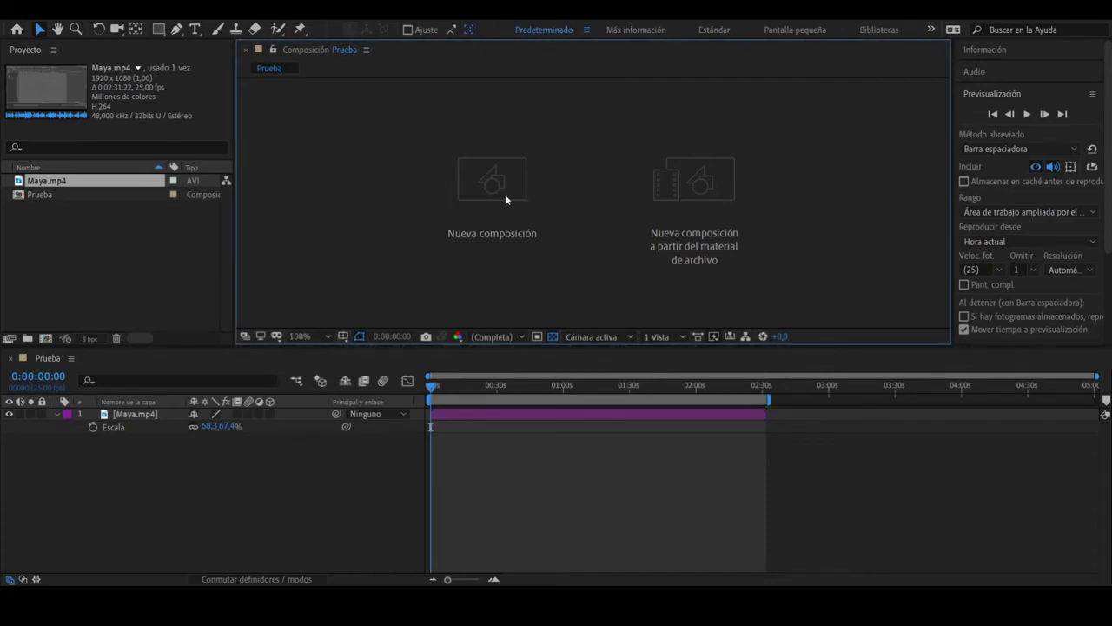
click(8, 414)
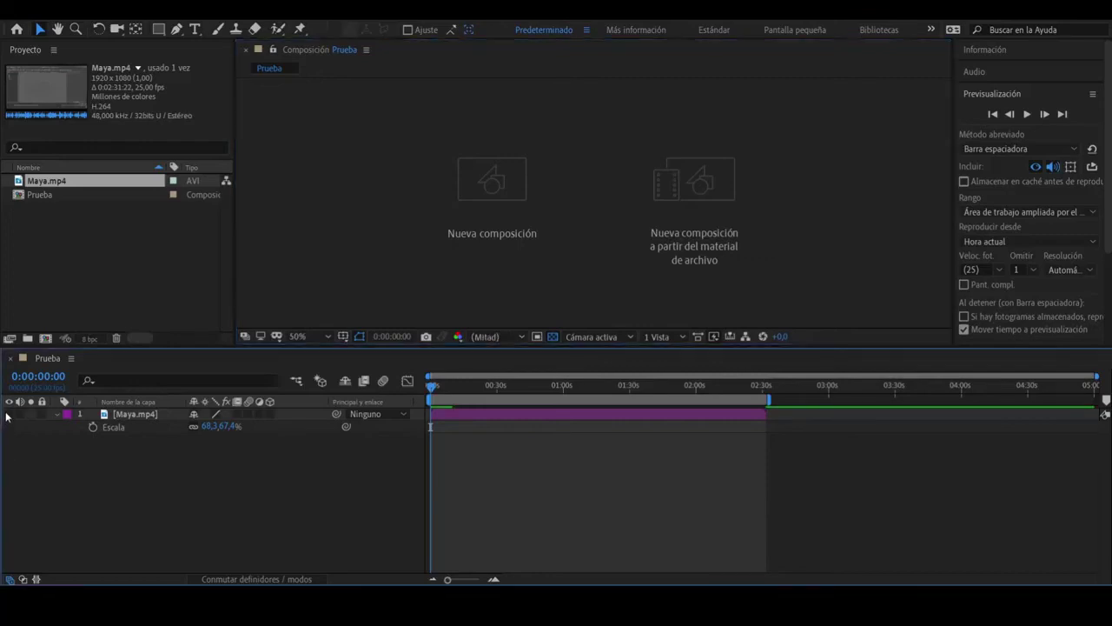
click(552, 337)
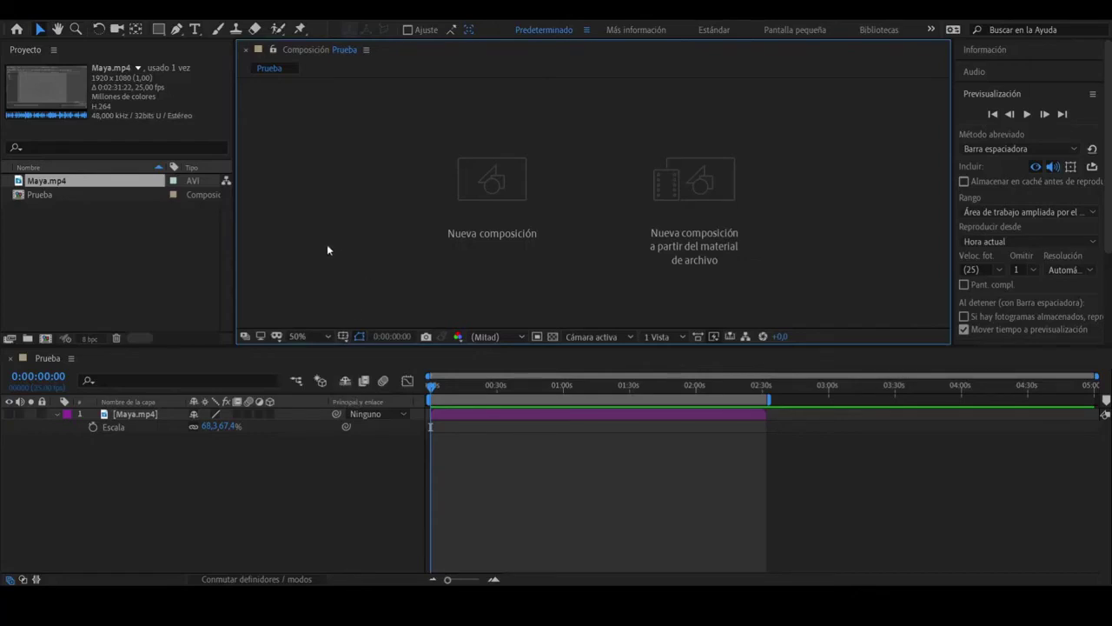
Step: Create a text layer reading "Hola" near the middle of the composition
click(195, 28)
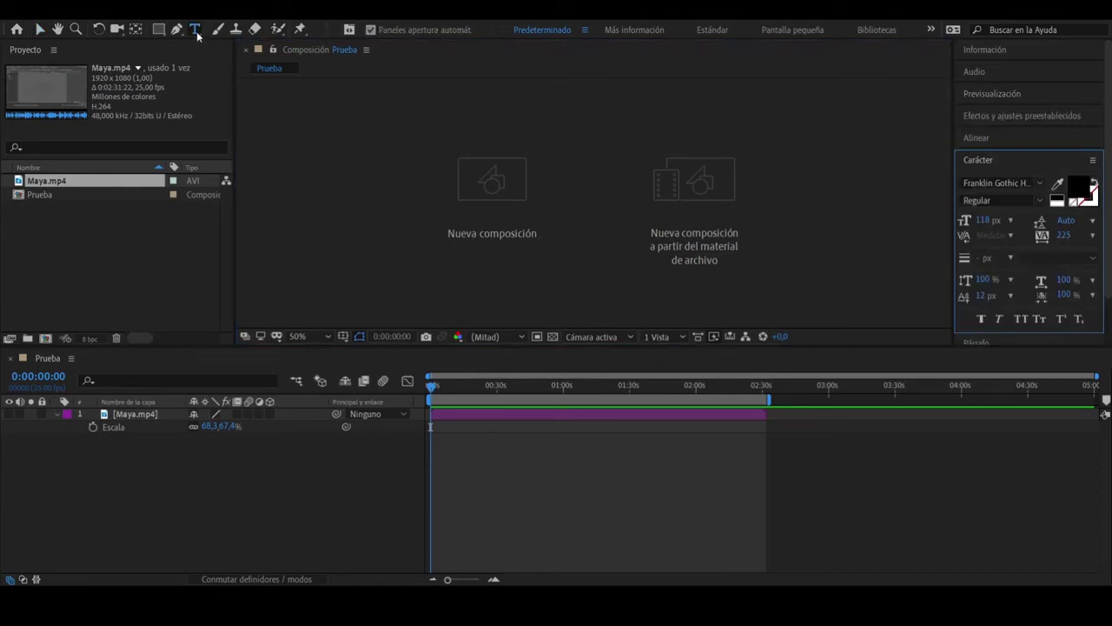
click(503, 206)
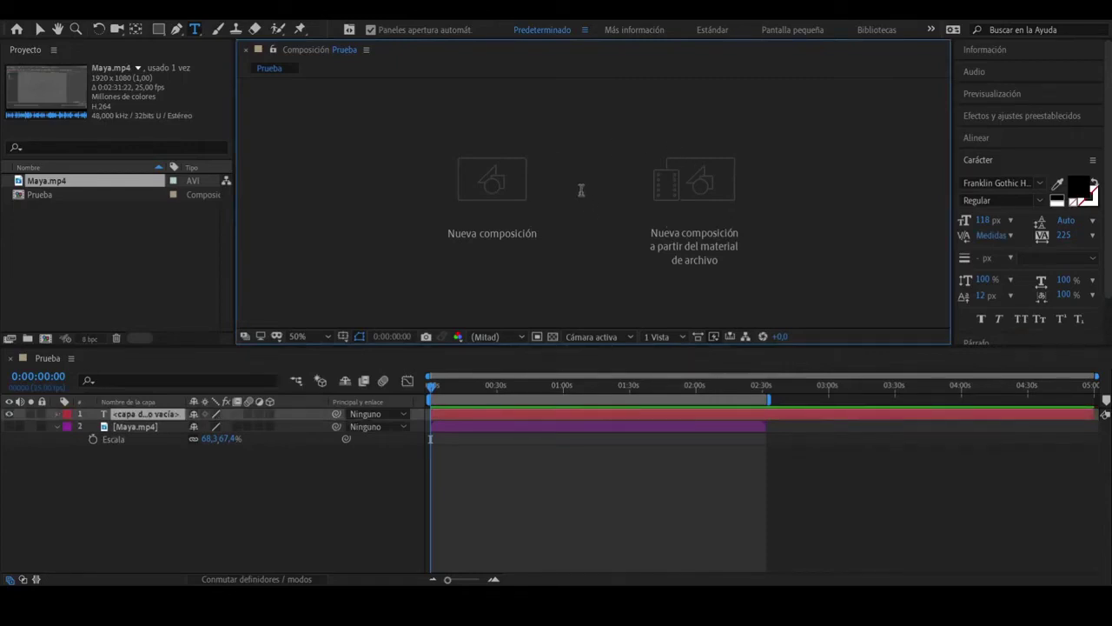
text(Hola)
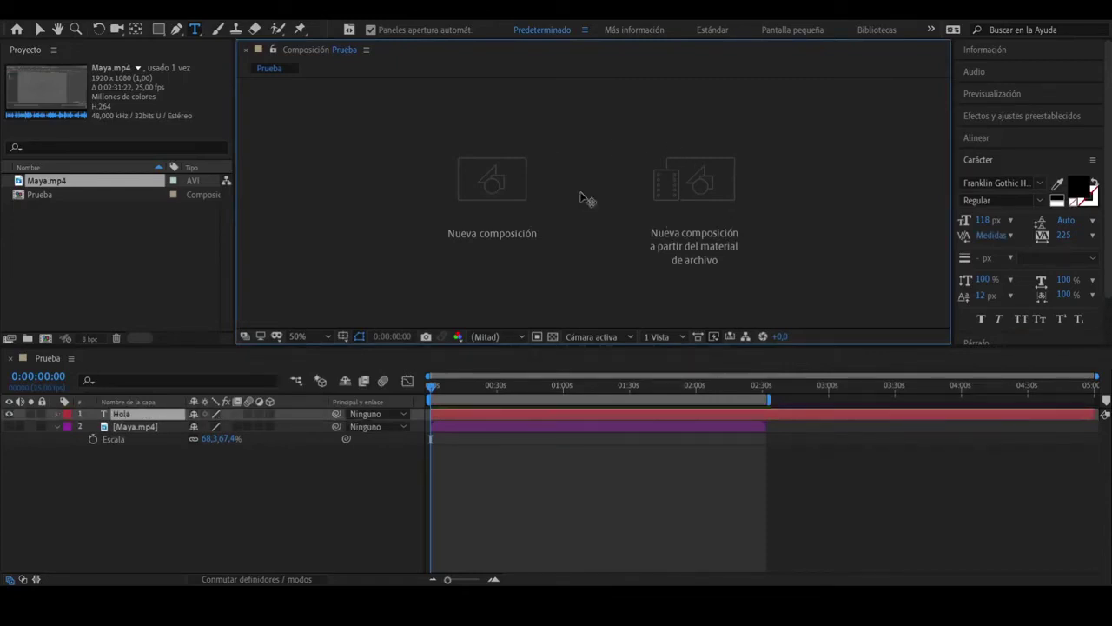
Step: Set the Hola text's fill colour to white and move the text to about 644, 398
click(39, 29)
click(1075, 188)
click(663, 214)
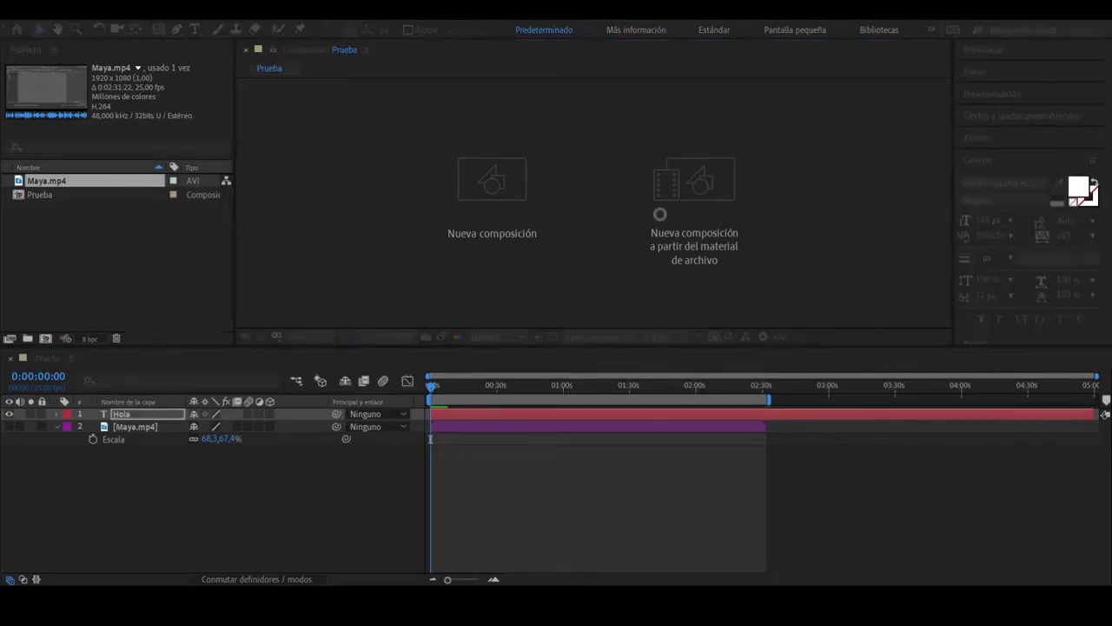
click(522, 184)
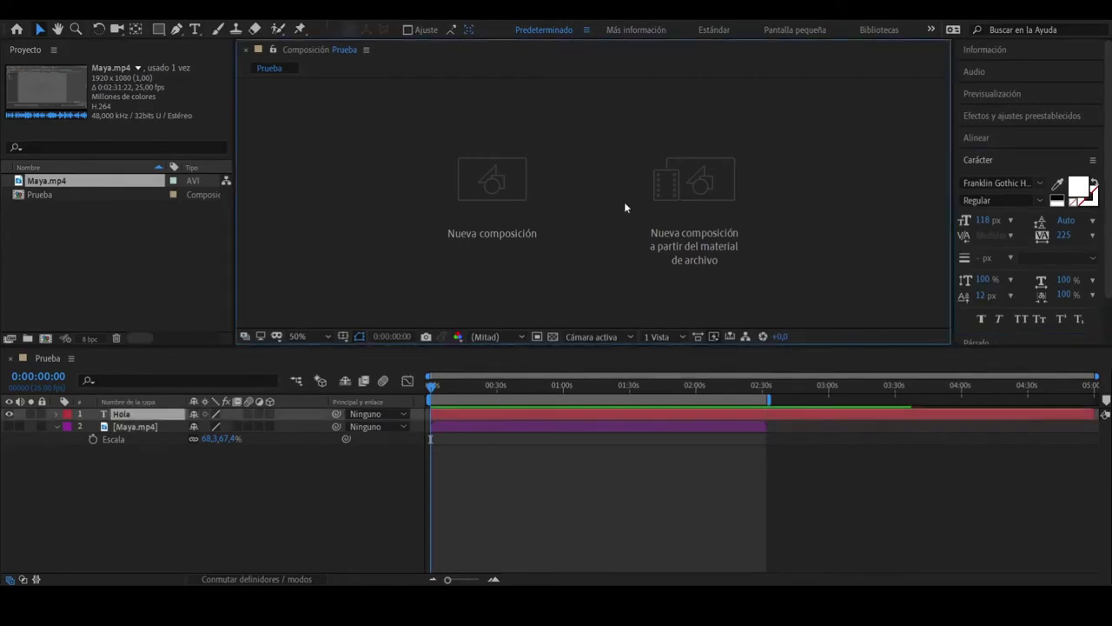
click(625, 203)
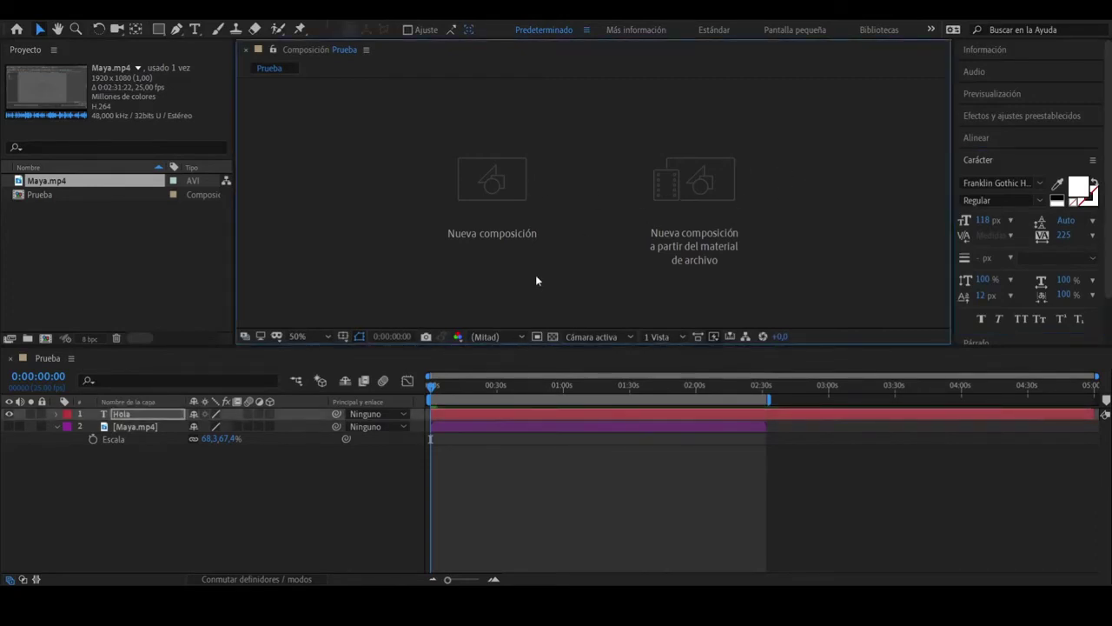
Step: Expand the Hola layer's Transform properties and collapse the Maya.mp4 layer
click(58, 415)
click(58, 451)
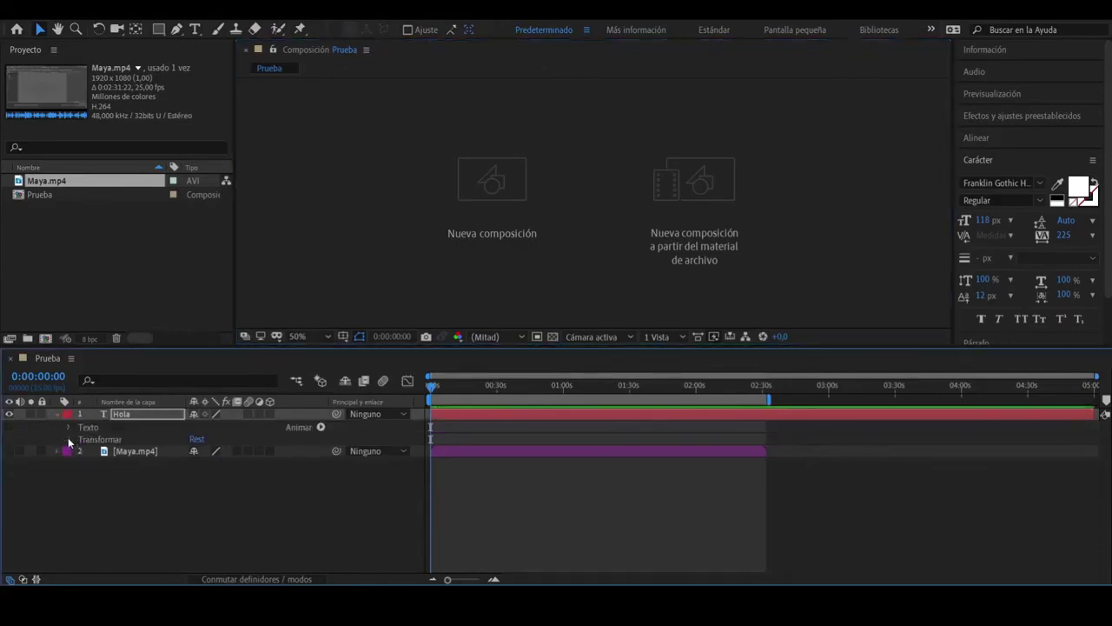
click(69, 439)
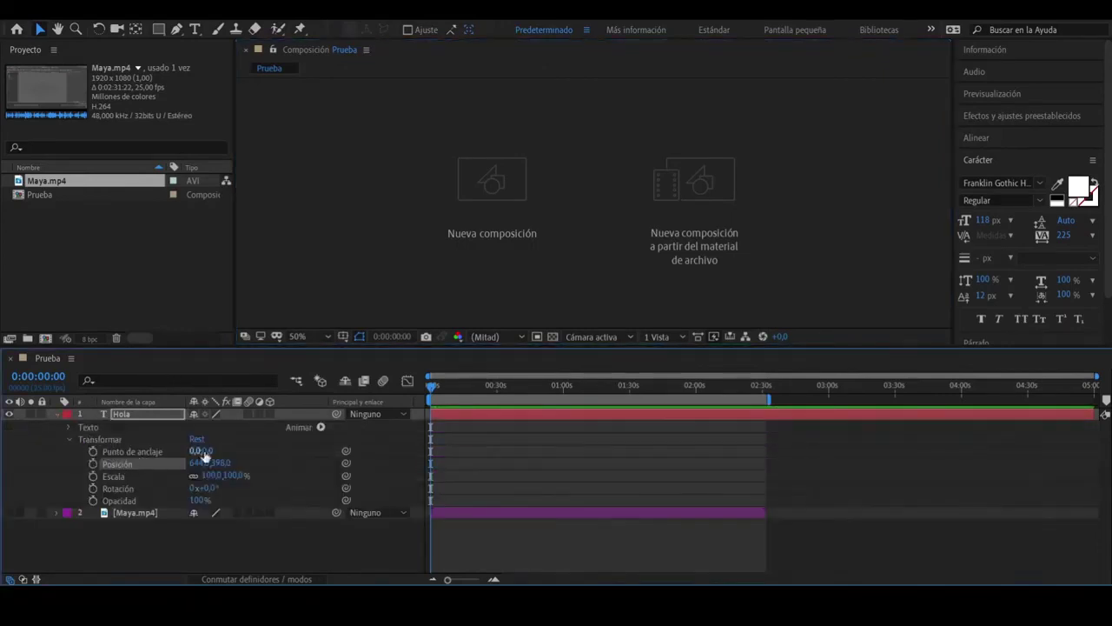
Step: Set the Hola text's paragraph alignment to centred
click(1049, 160)
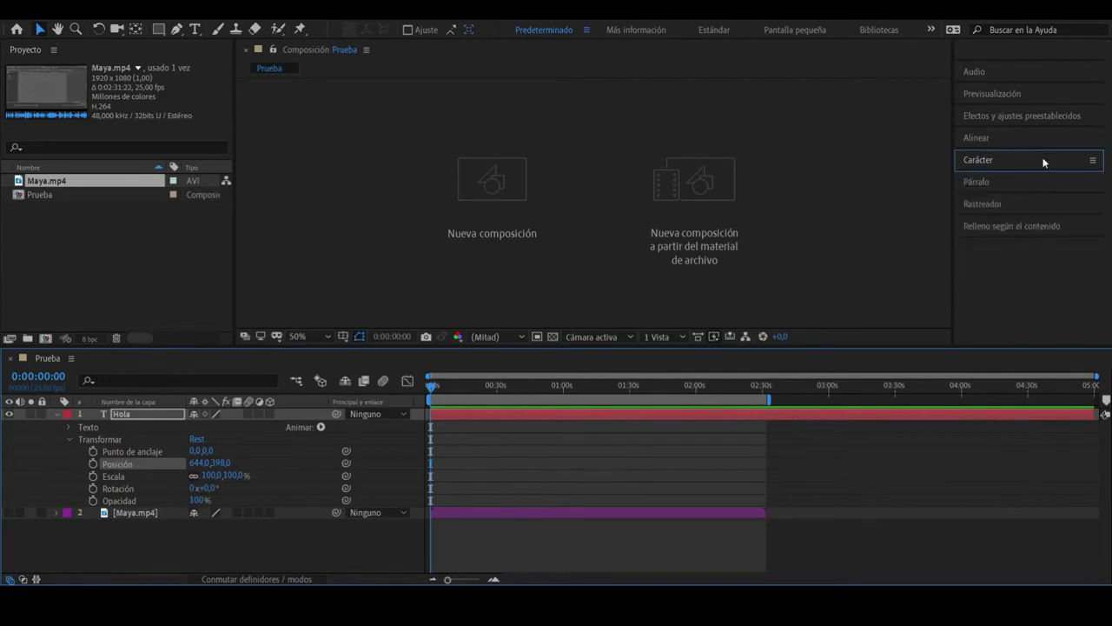
click(999, 184)
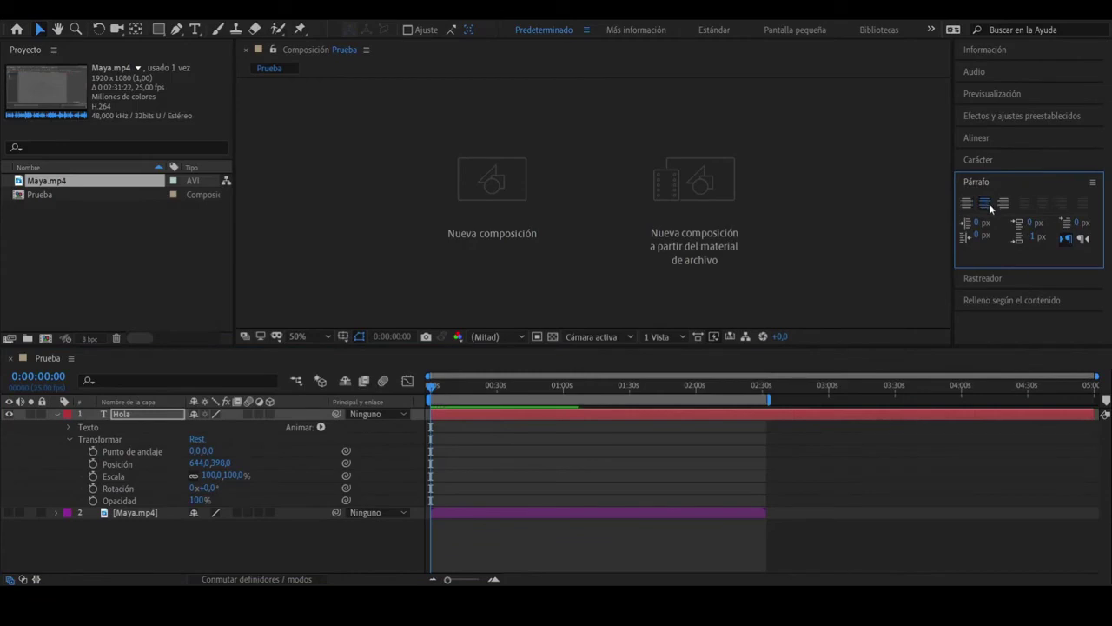
Step: Review the character settings and available fonts for the Hola text, then collapse those settings
click(991, 156)
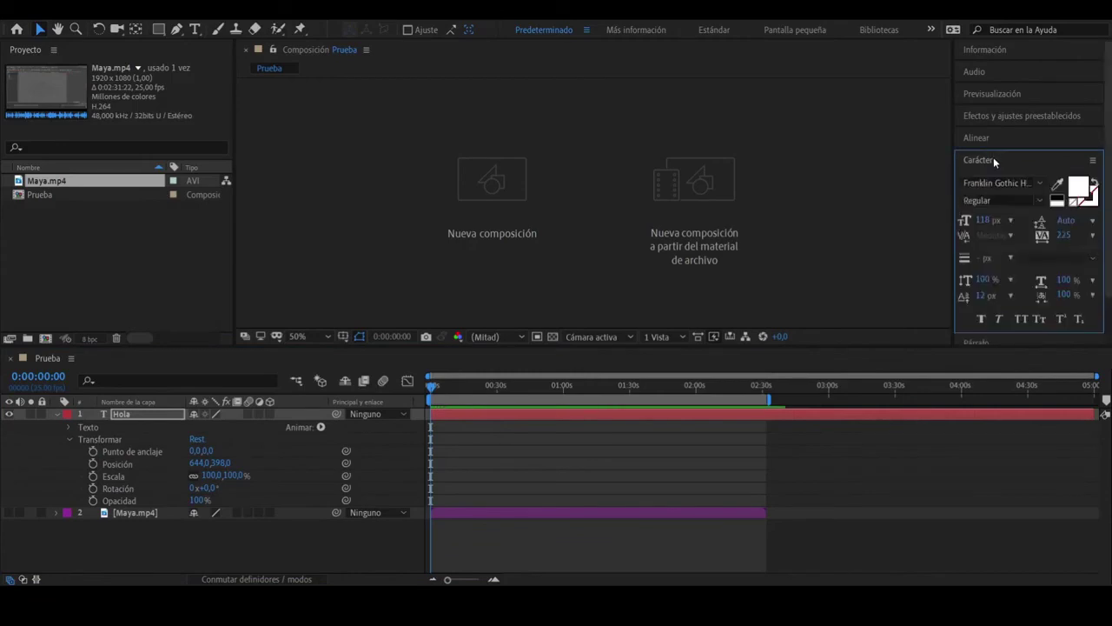
click(1032, 183)
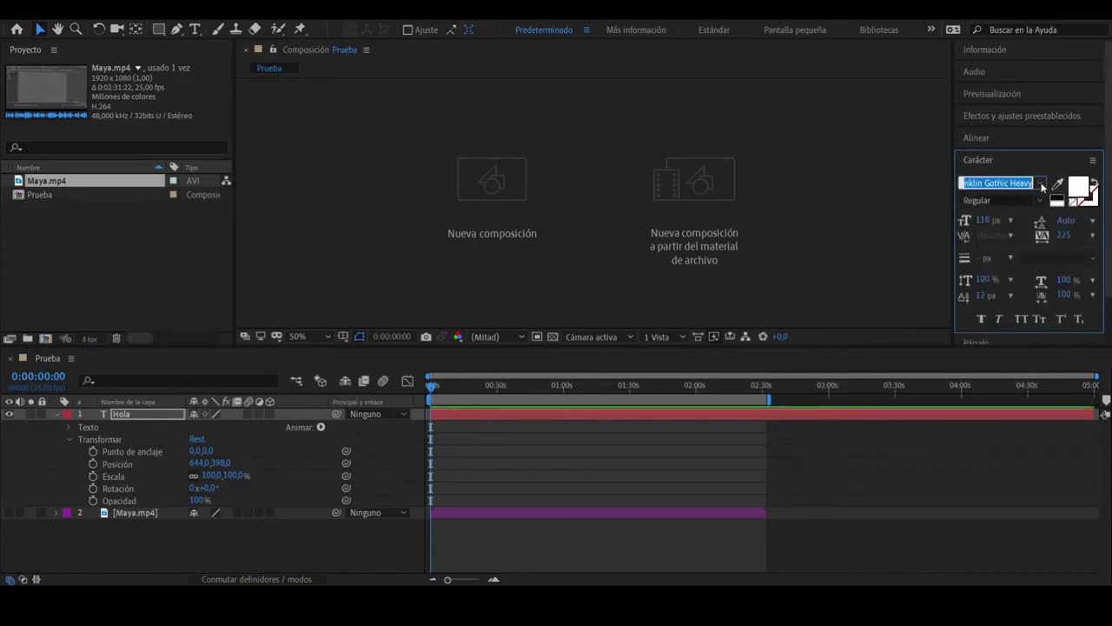
click(1041, 186)
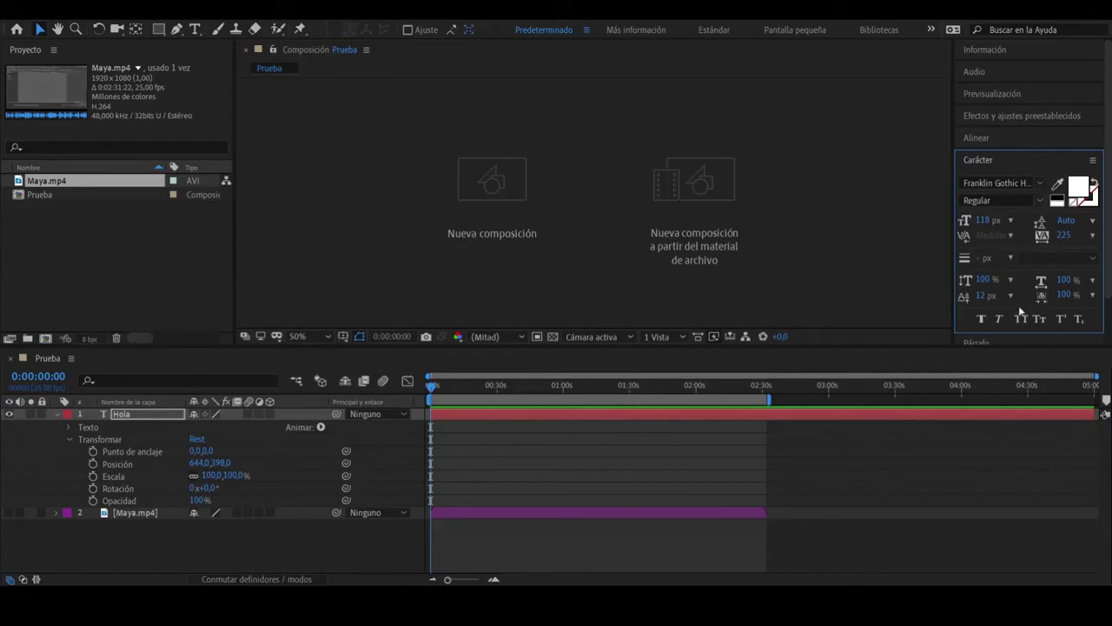
click(1014, 163)
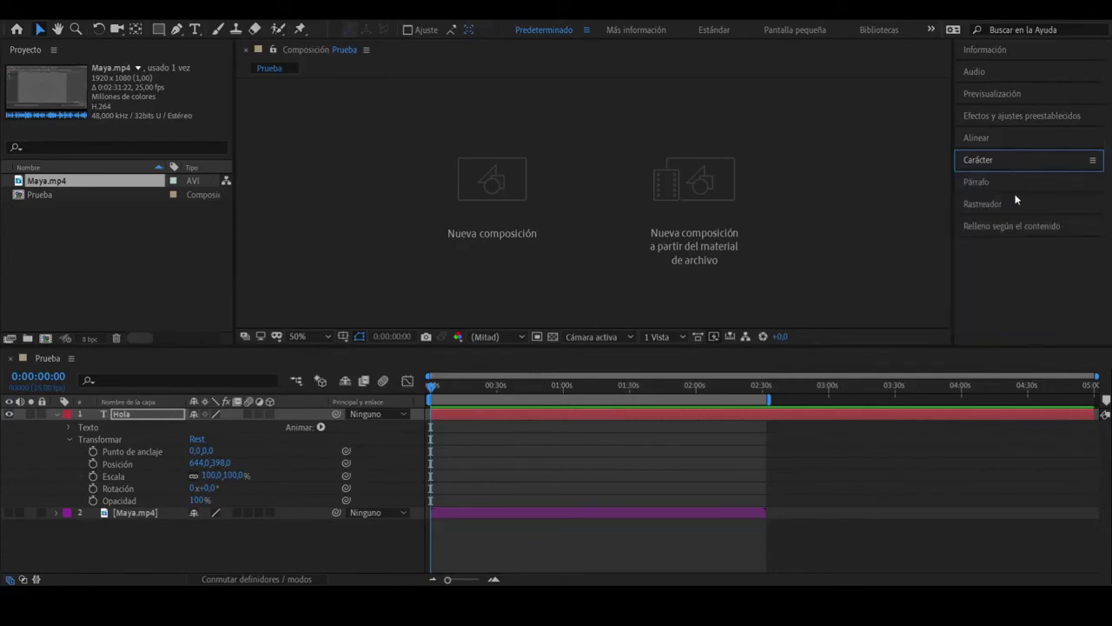
Step: Look over the tracker, content-aware fill and paragraph settings
click(1006, 203)
click(1005, 209)
click(1002, 228)
click(1006, 233)
click(983, 182)
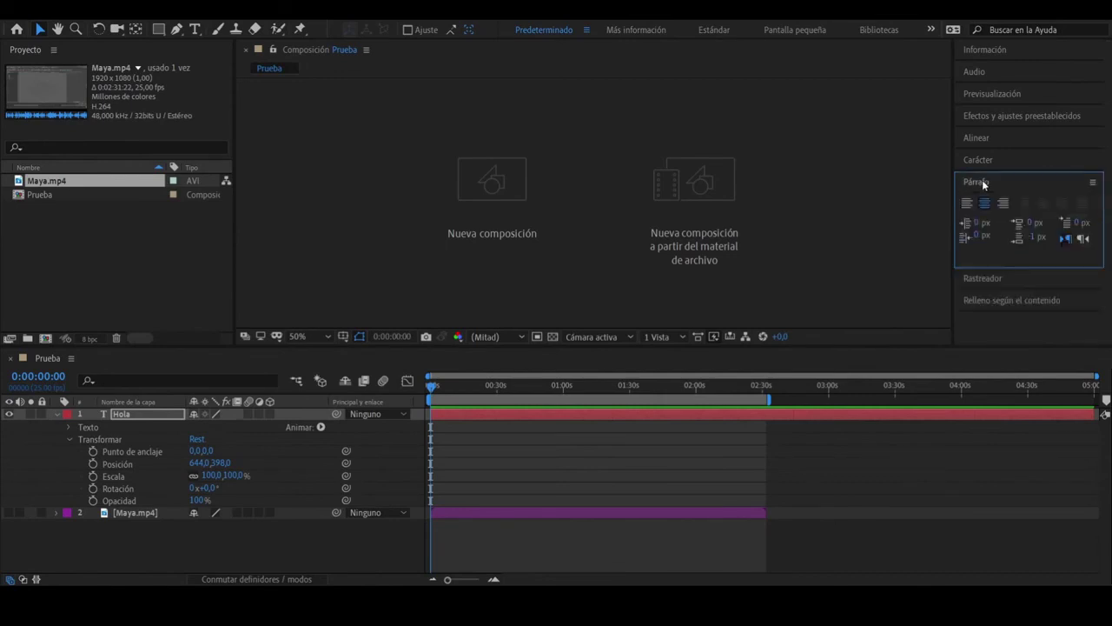
Step: Browse the categories of effects and presets, then collapse the list
click(993, 119)
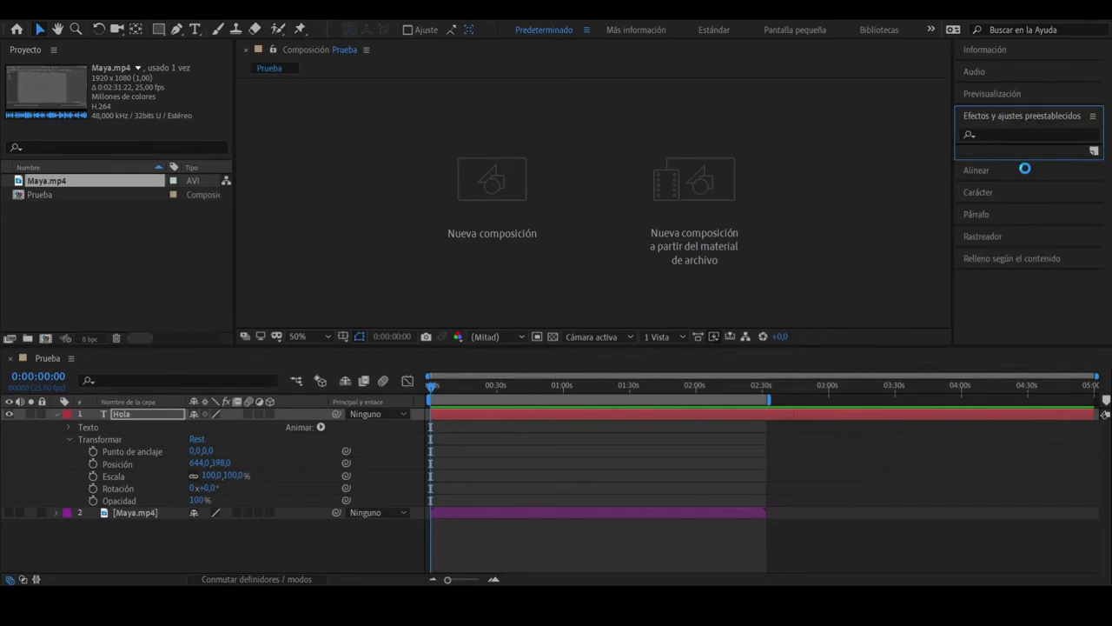
scroll(997, 199, down, 3)
scroll(1009, 225, up, 2)
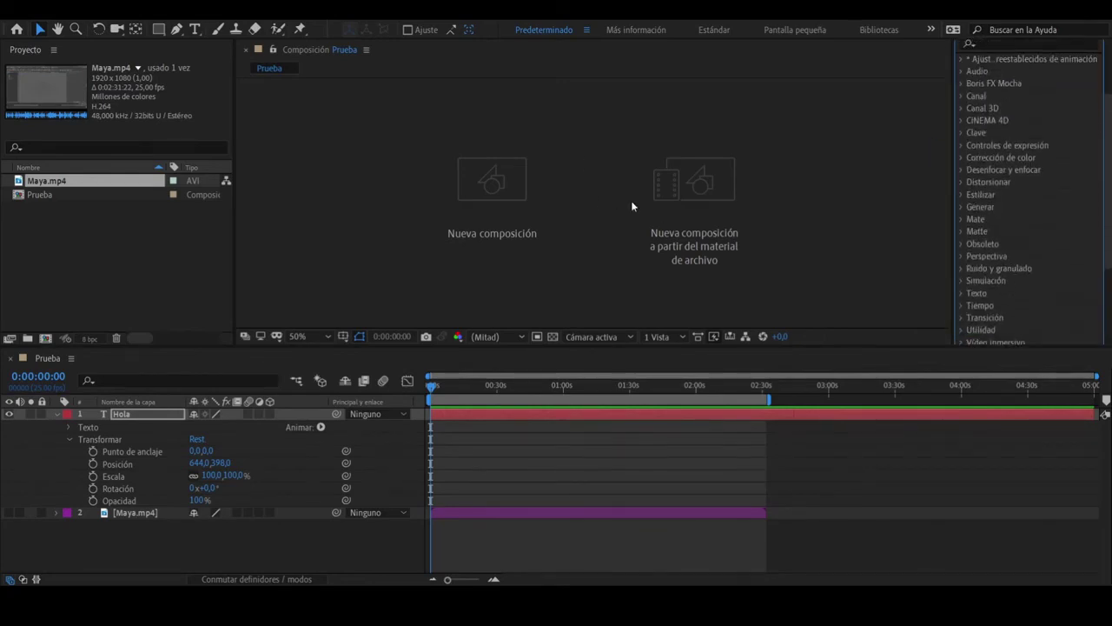
scroll(818, 184, up, 1)
scroll(780, 203, down, 2)
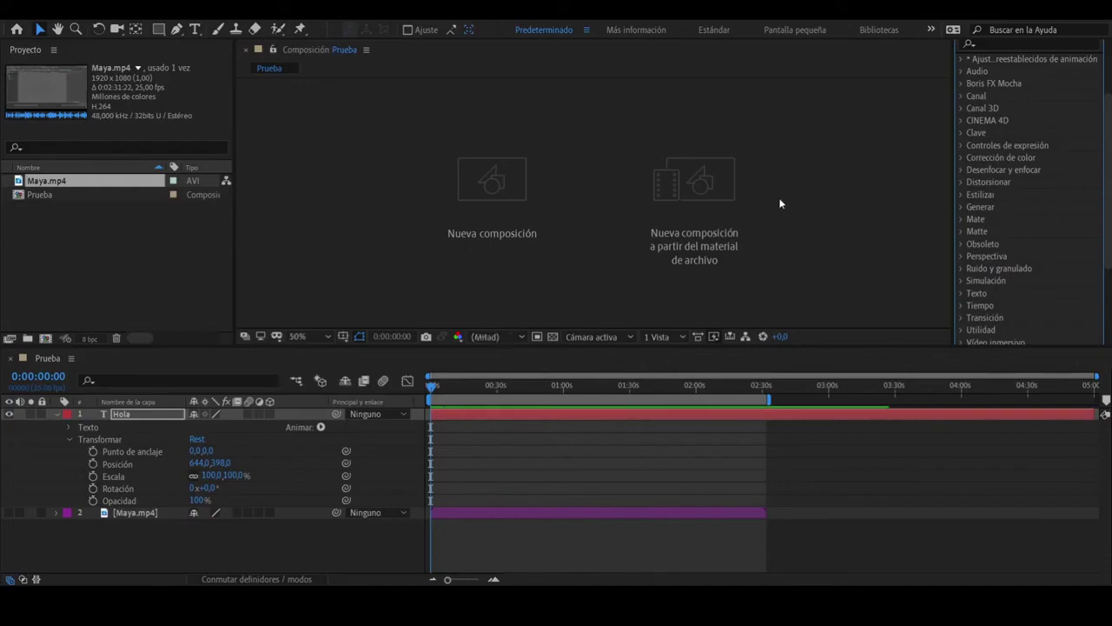
scroll(1026, 165, up, 3)
click(1008, 118)
scroll(663, 208, up, 2)
click(644, 210)
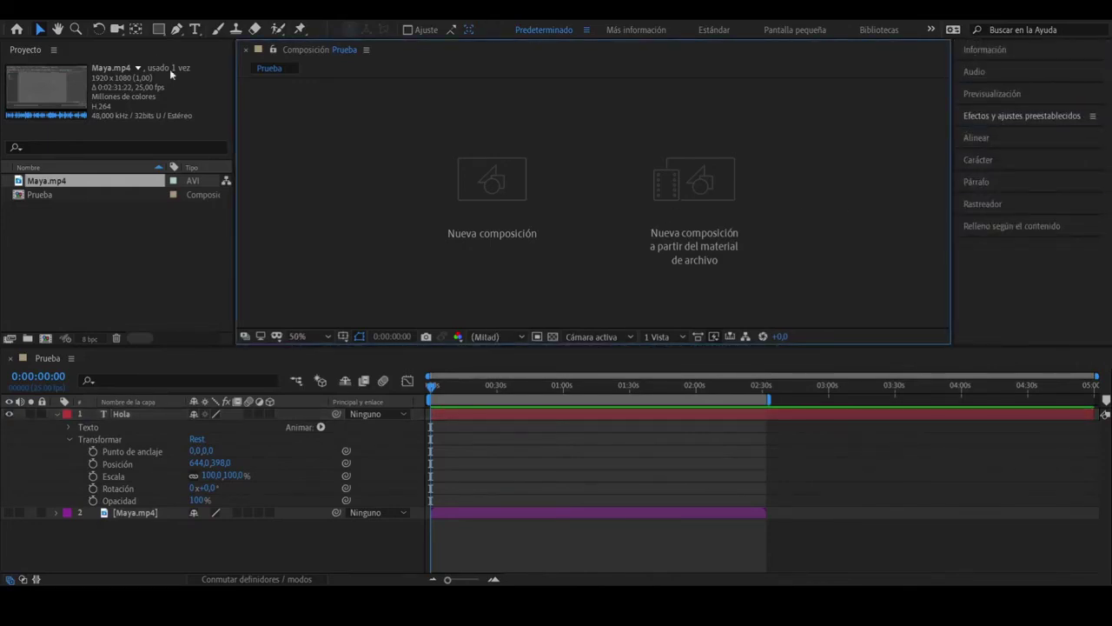
Step: Collapse the Hola layer's properties and delete the Maya.mp4 layer from the Prueba composition
click(57, 415)
click(141, 427)
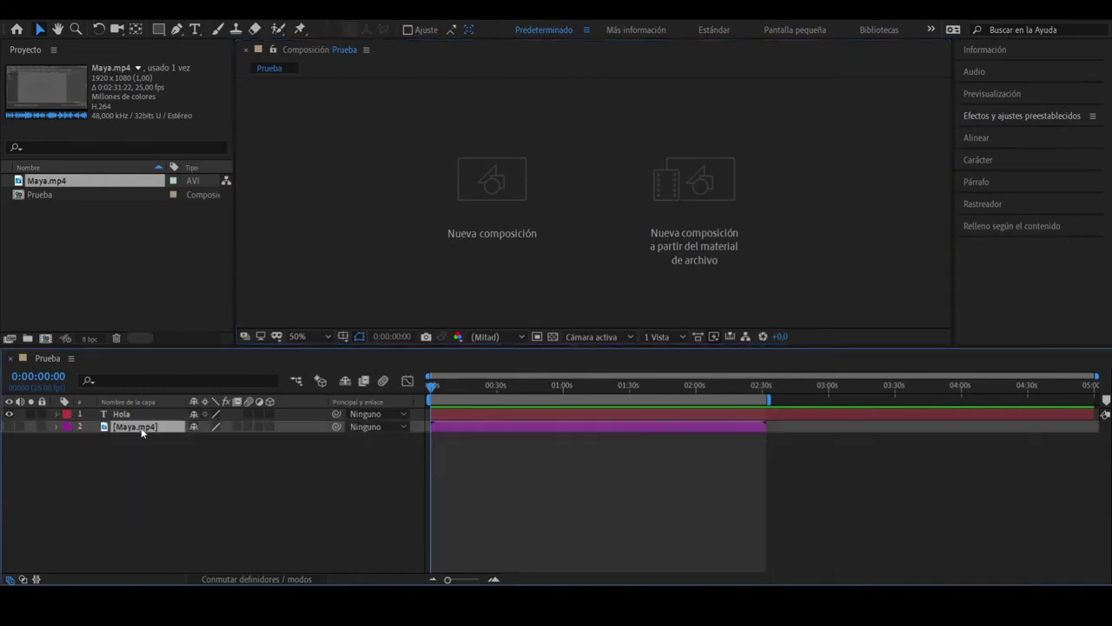
key(Delete)
Step: Animate the Hola layer's position from 0:00:00:00 to 0:00:26:05, with the second keyframe at about 1549, 398
click(120, 415)
key(p)
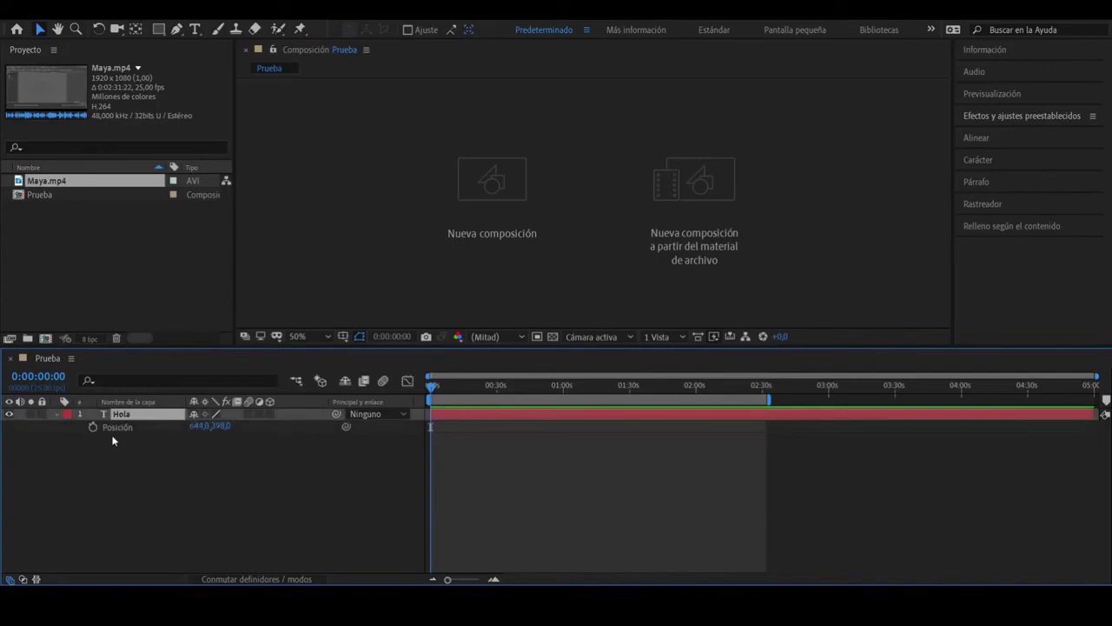
click(93, 427)
drag(433, 386, 489, 390)
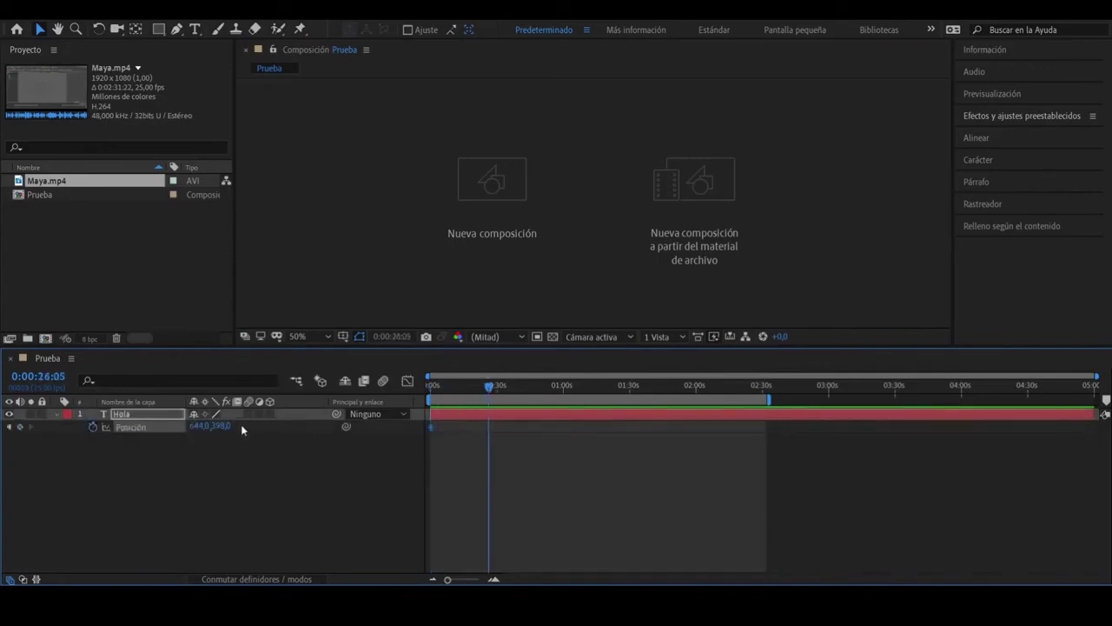
drag(209, 425, 843, 406)
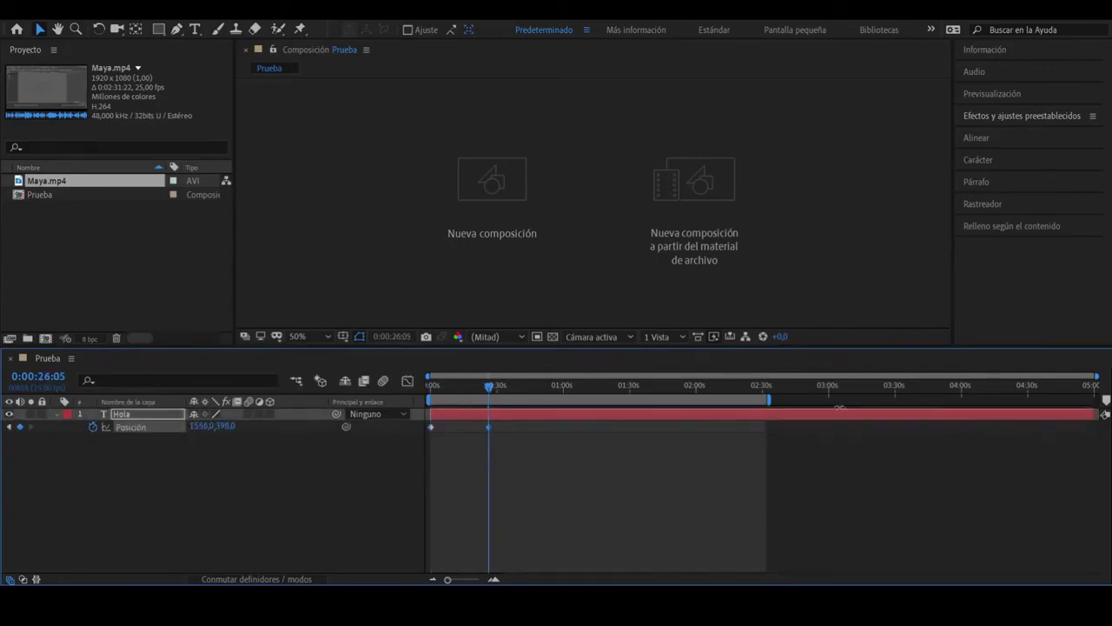
Step: Preview the Hola animation and speed it up by moving the second position keyframe to about 0:00:02:23
key(space)
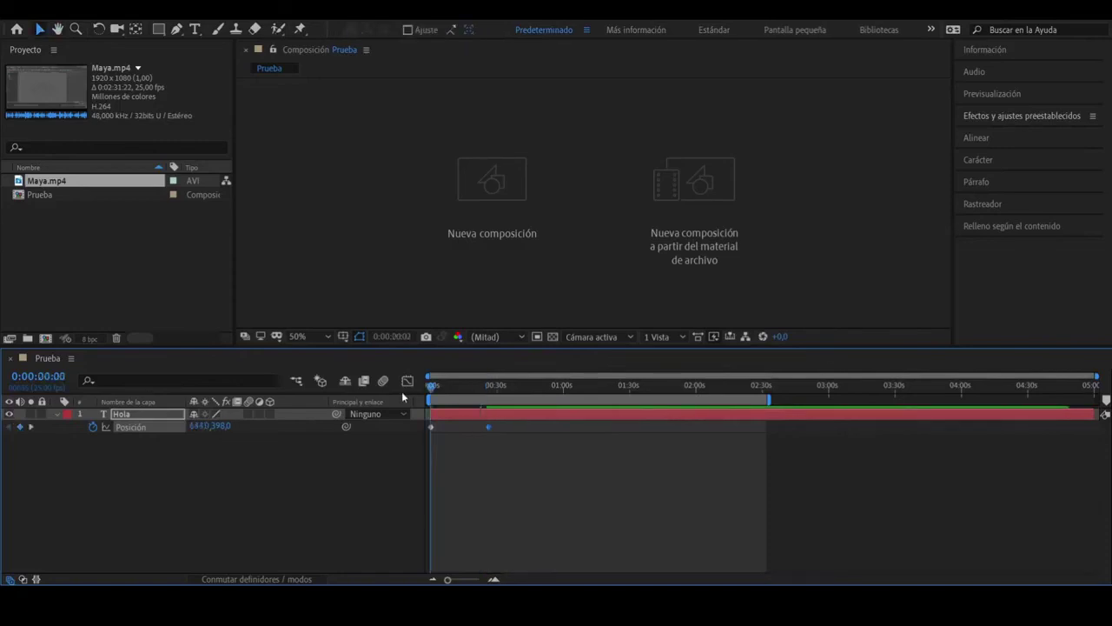
drag(486, 427, 450, 427)
key(space)
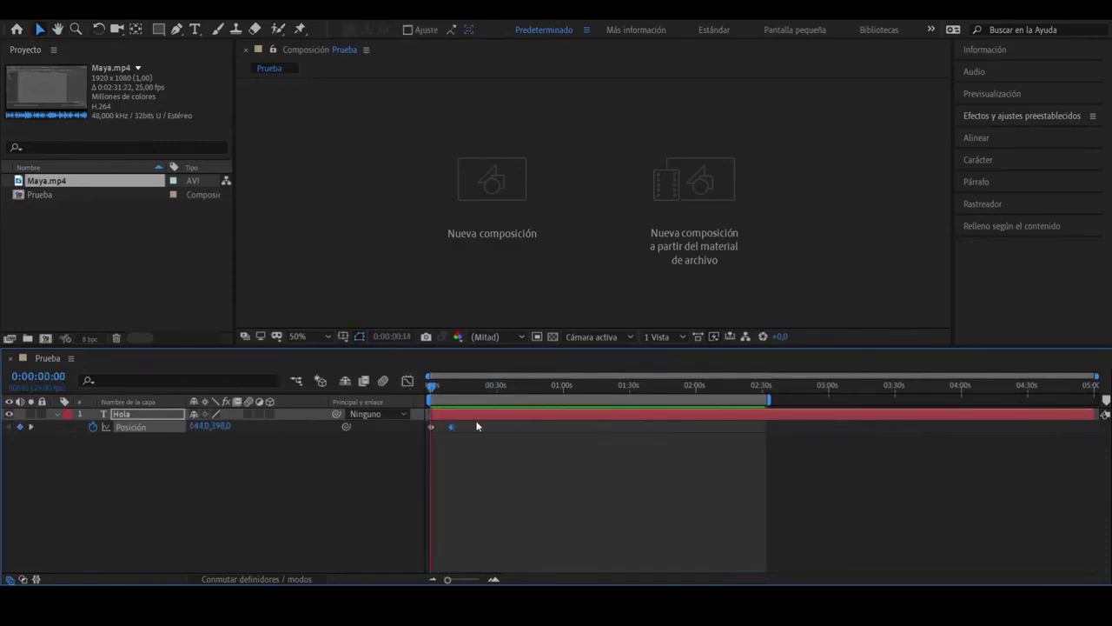
drag(453, 427, 442, 427)
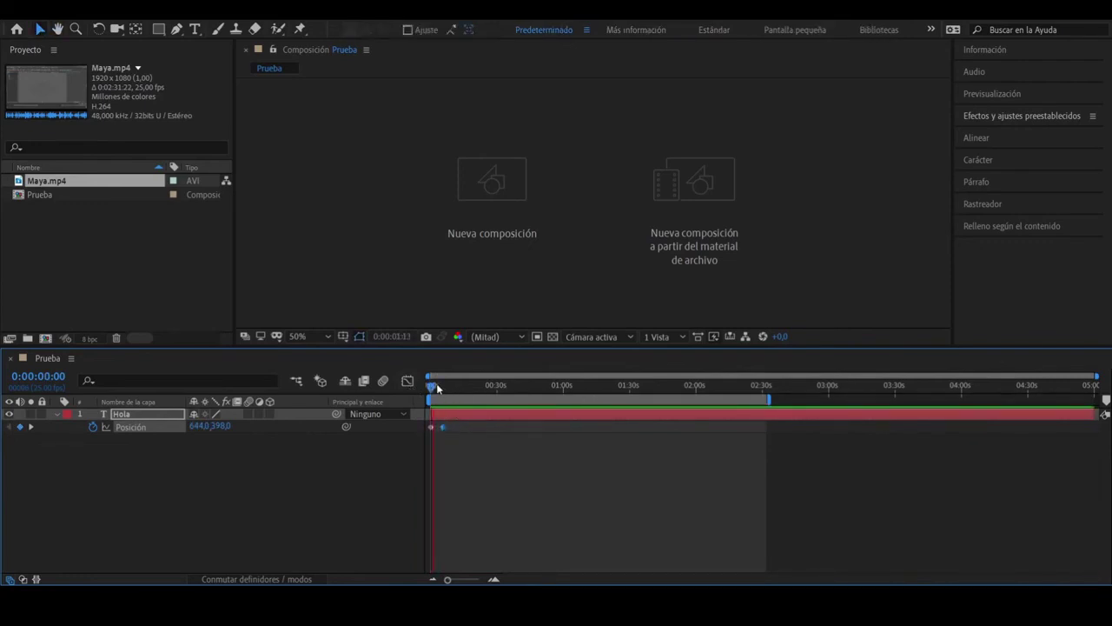
key(space)
drag(442, 427, 439, 428)
key(space)
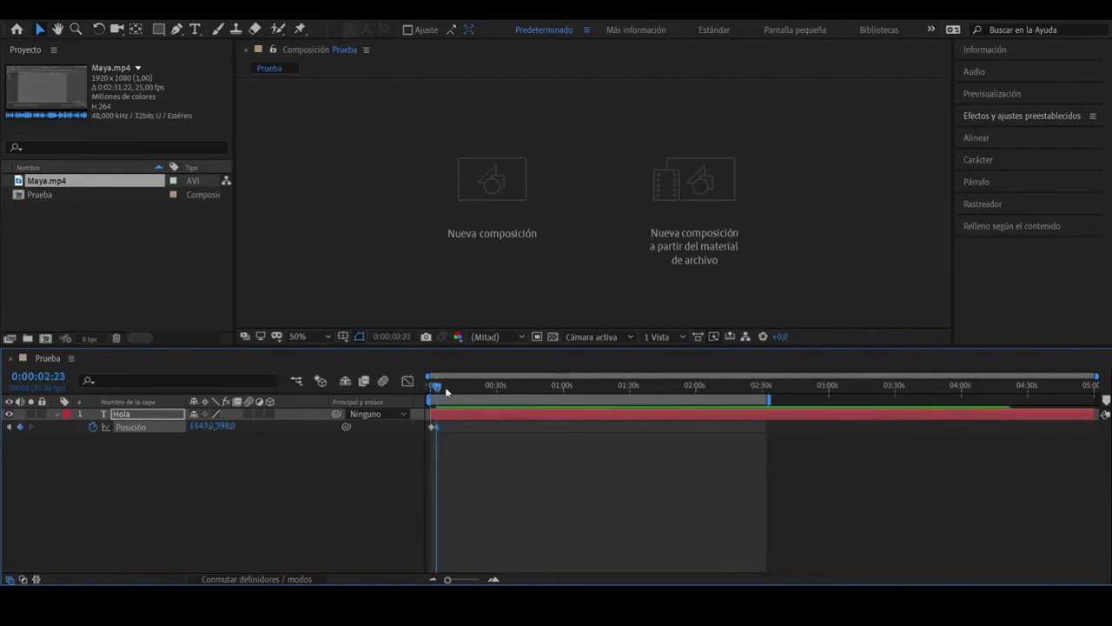
Step: Shorten the work area to end just after the second position keyframe and return the playhead to 0:00:00:00
drag(769, 399, 439, 407)
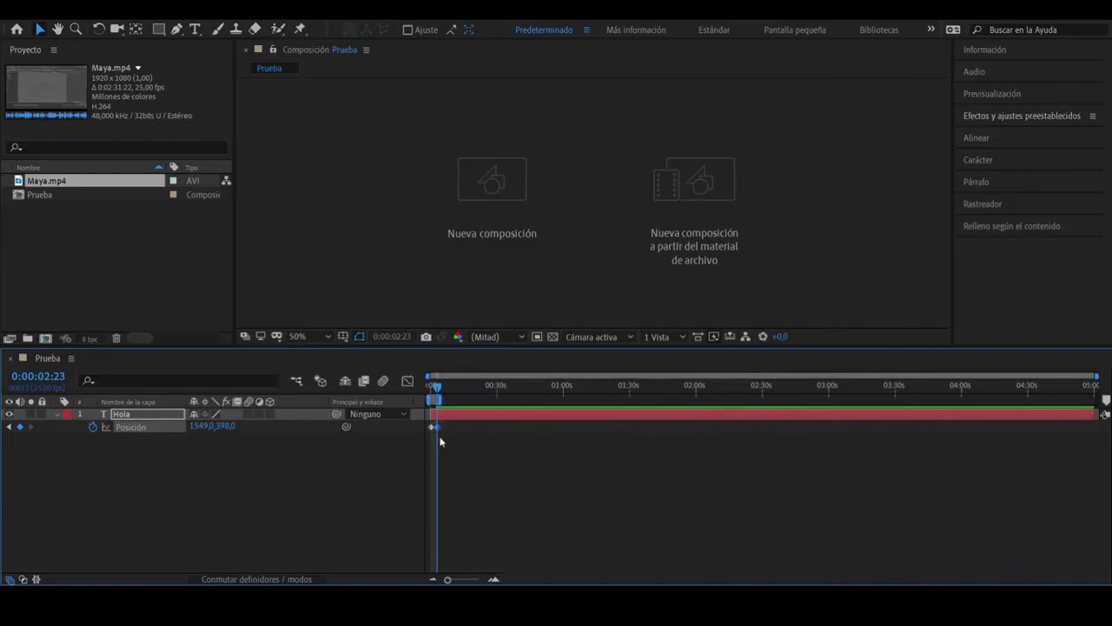
drag(448, 580, 481, 580)
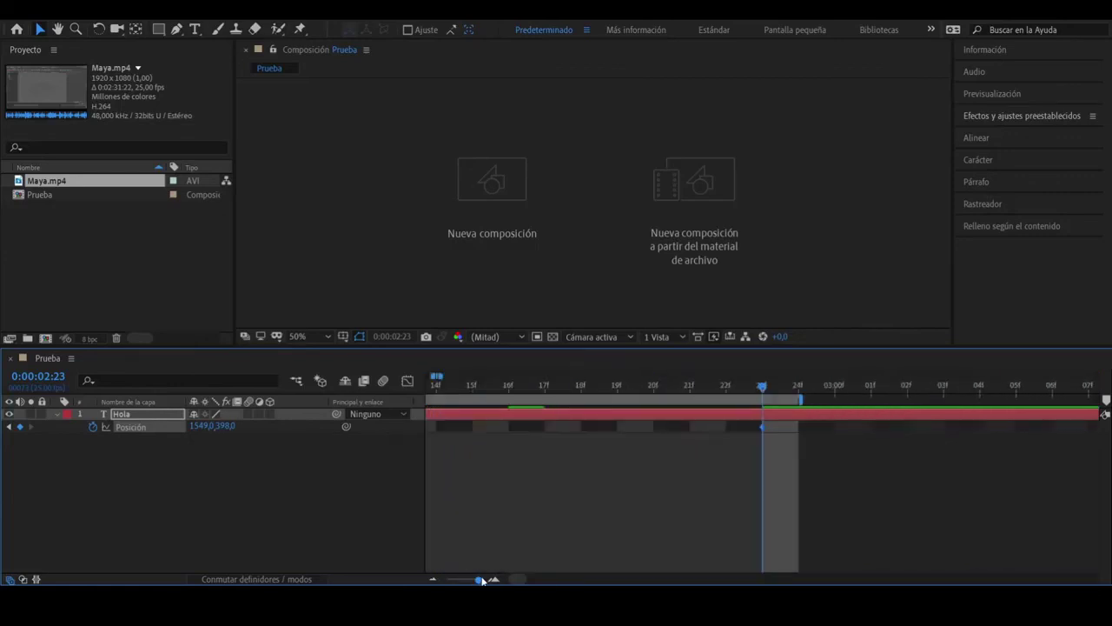
drag(762, 388, 439, 404)
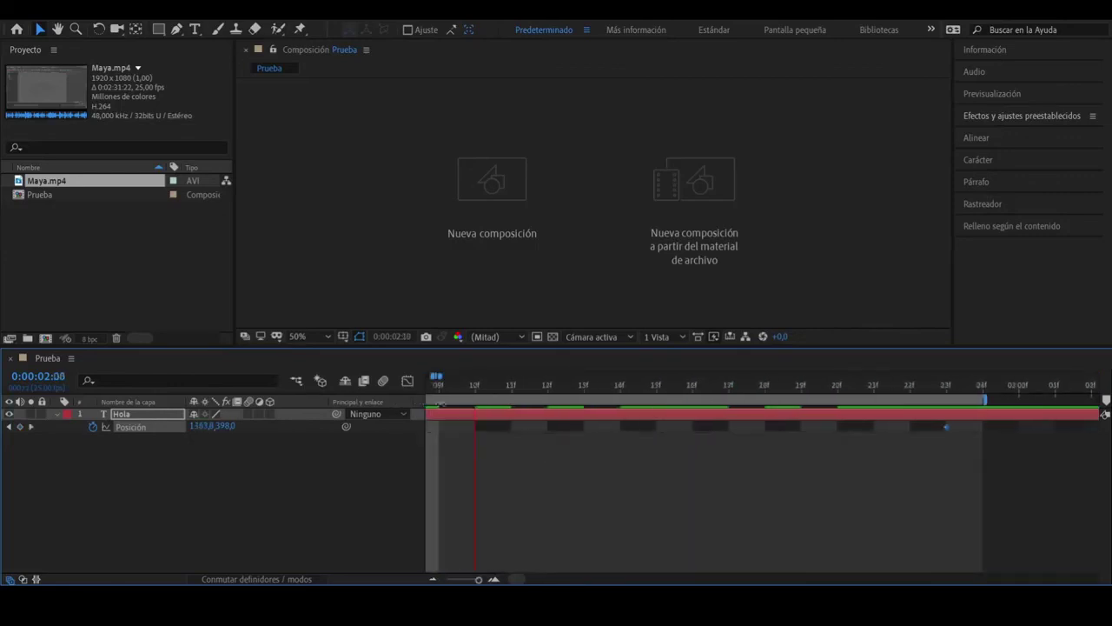
drag(473, 580, 459, 580)
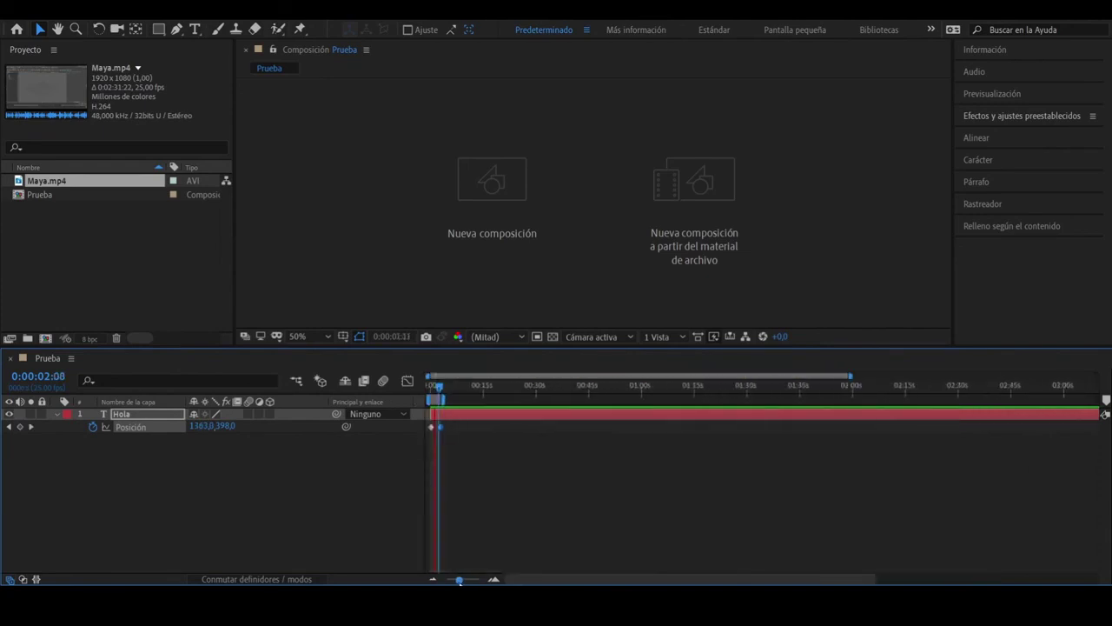
drag(441, 393, 424, 387)
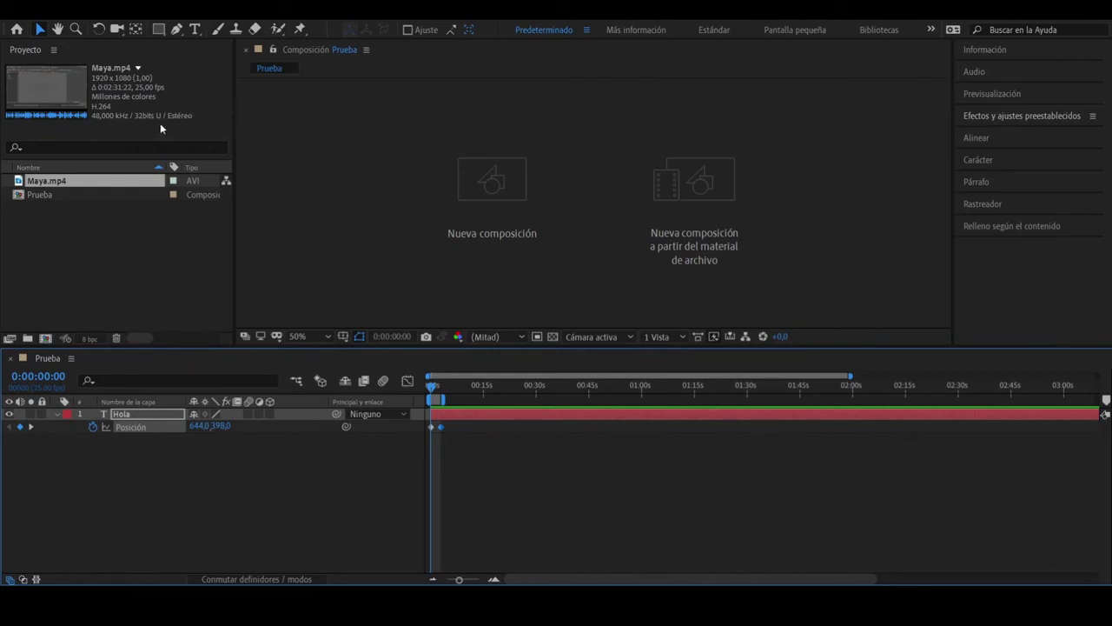
Step: Add Prueba to the render queue, accept its render settings and set the output module to AVI
key(ctrl+m)
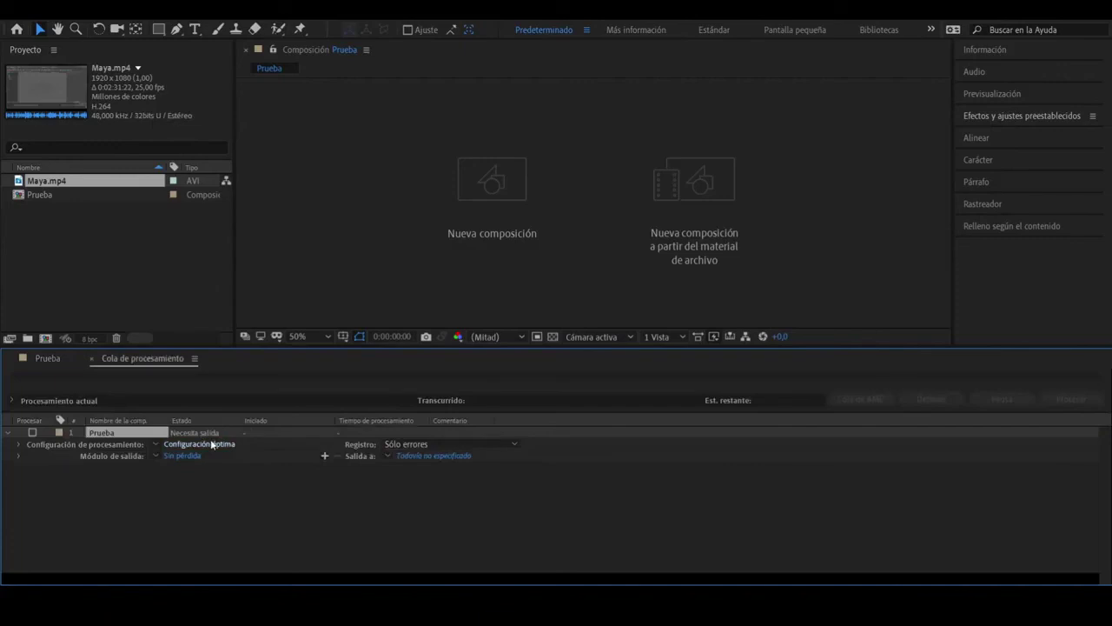
click(219, 443)
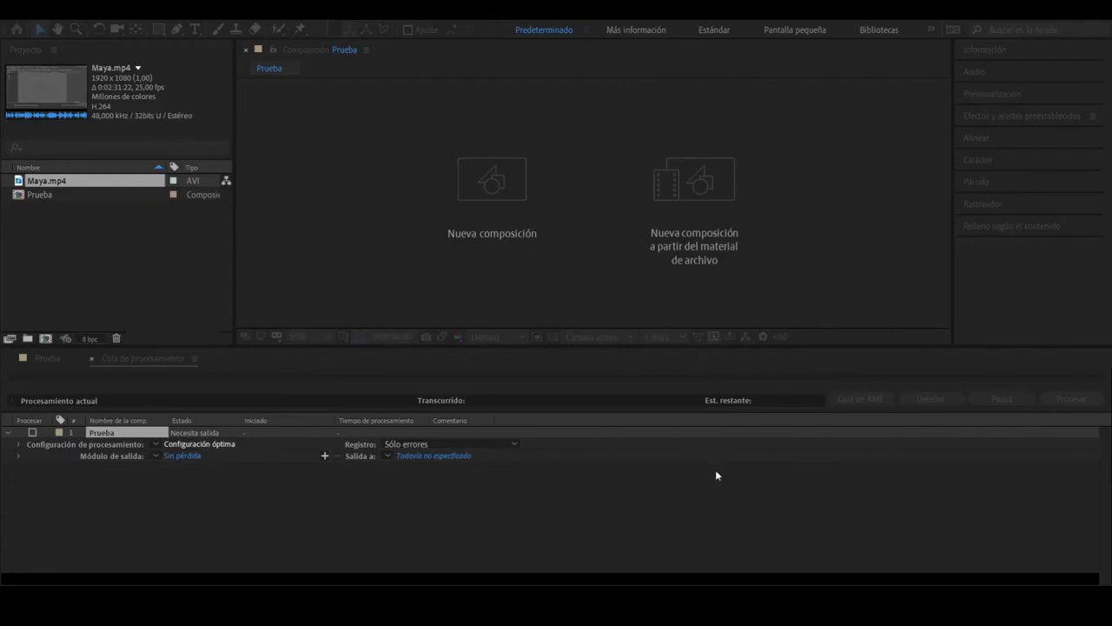
click(182, 456)
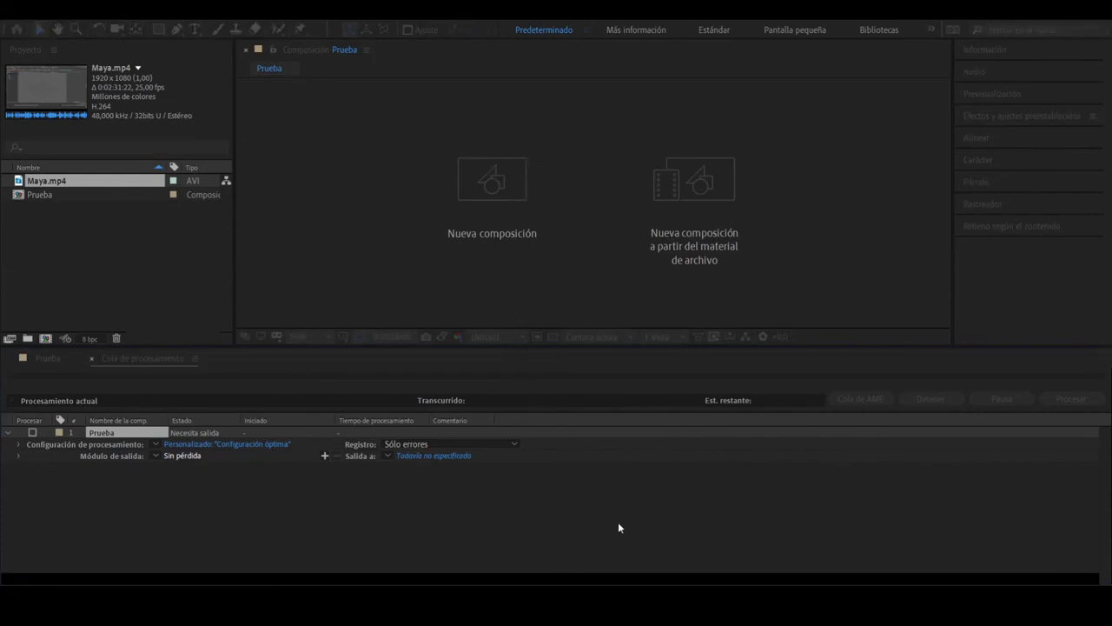
click(693, 521)
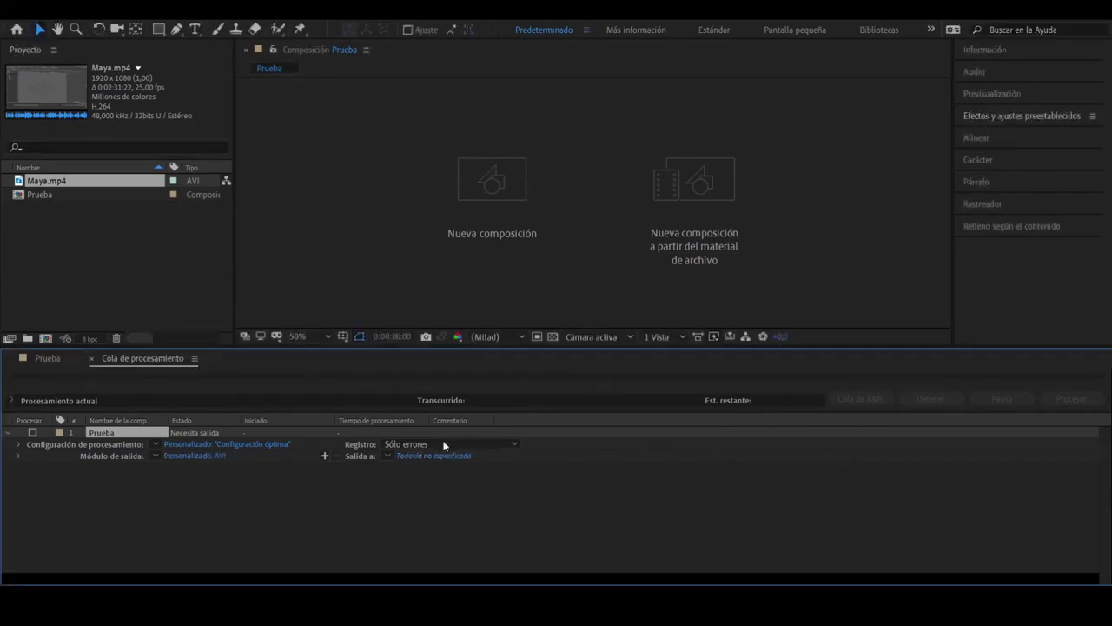
Step: Open the render's output destination selection and close it without choosing a file
click(424, 467)
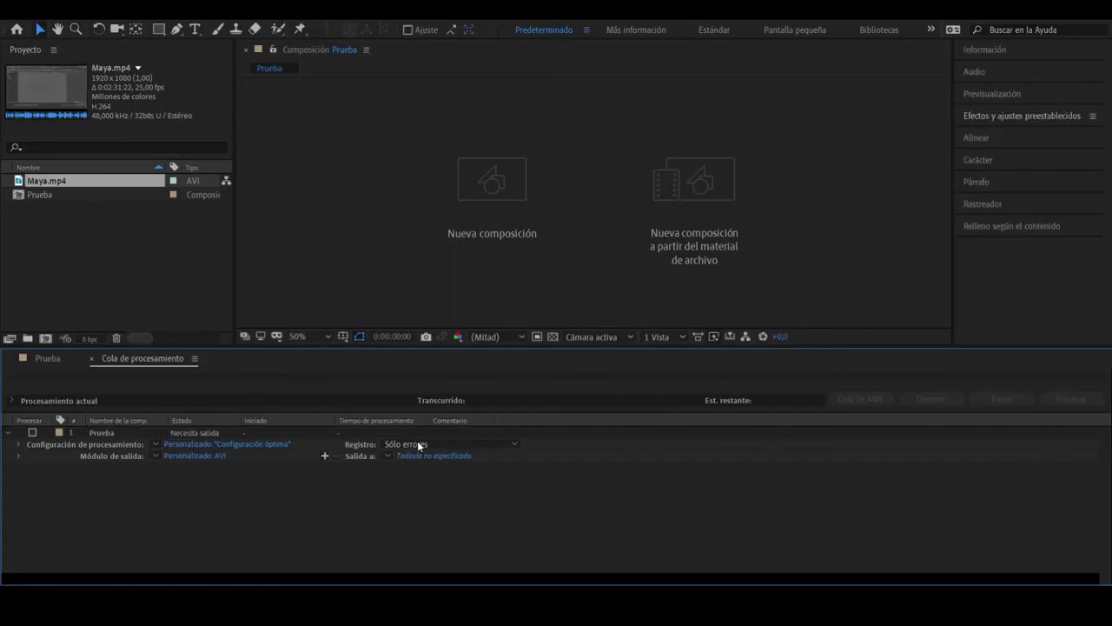
click(440, 454)
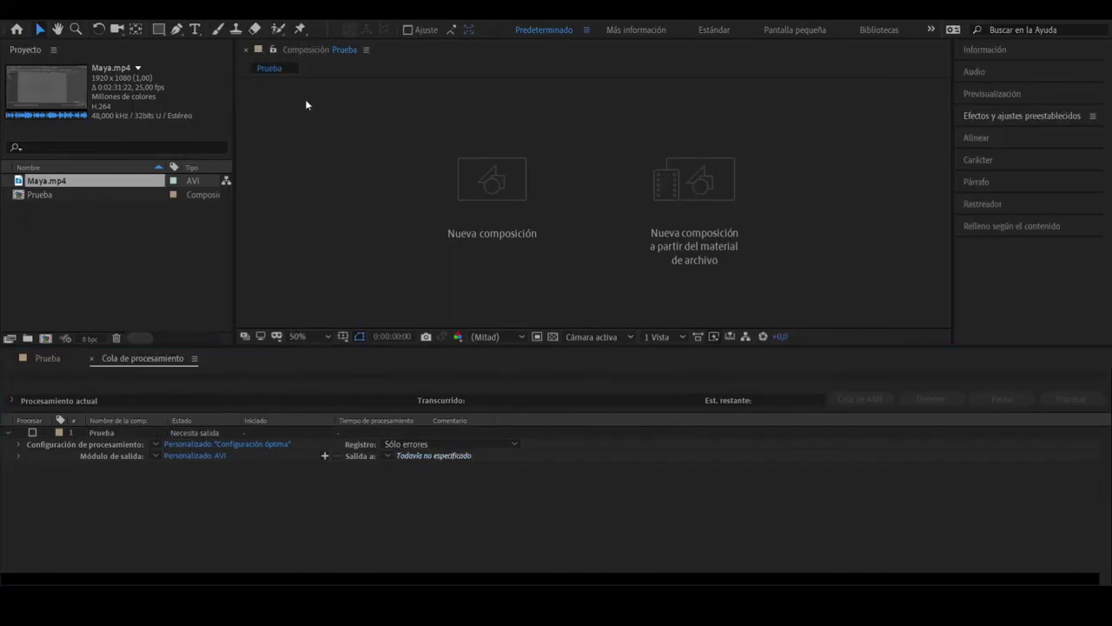
click(524, 400)
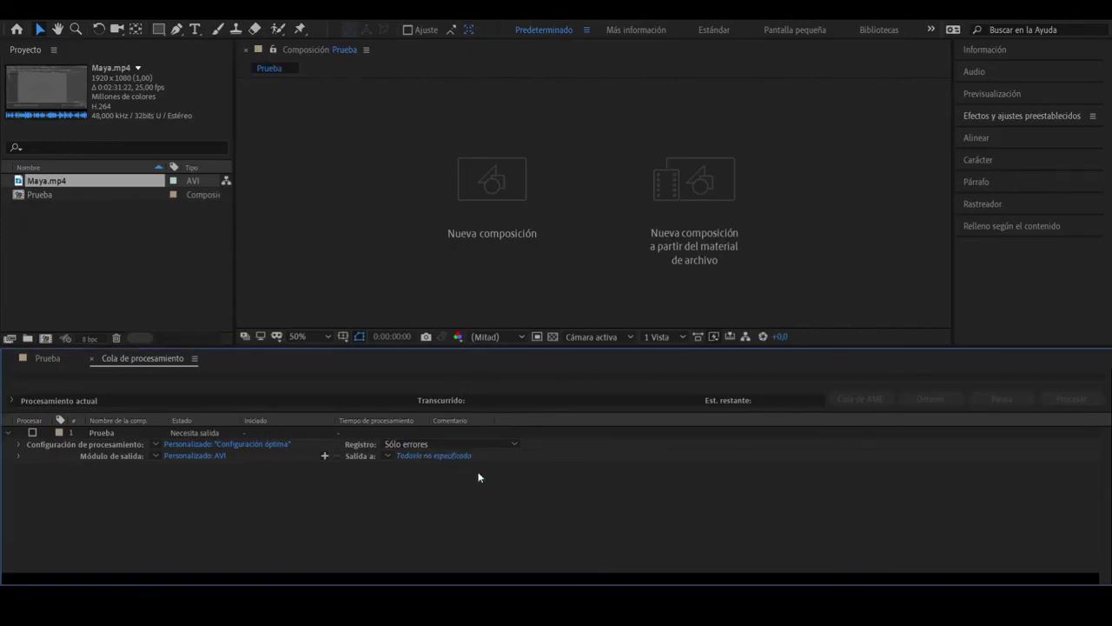